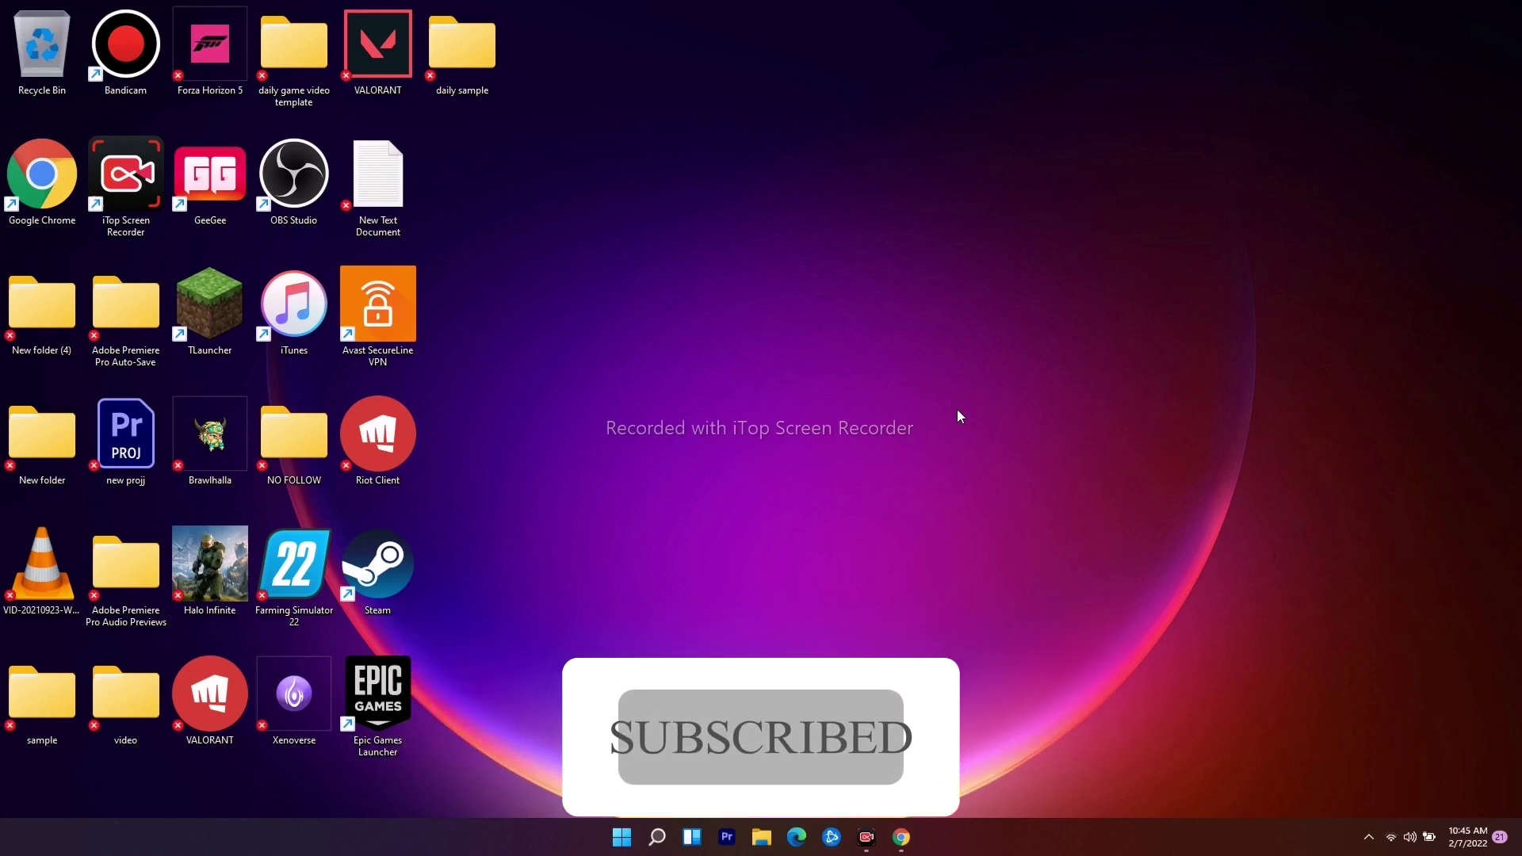
- Launch Premiere Pro to reproduce the error and dismiss the MSVCP110.dll and MSVCR110.dll messages
click(727, 837)
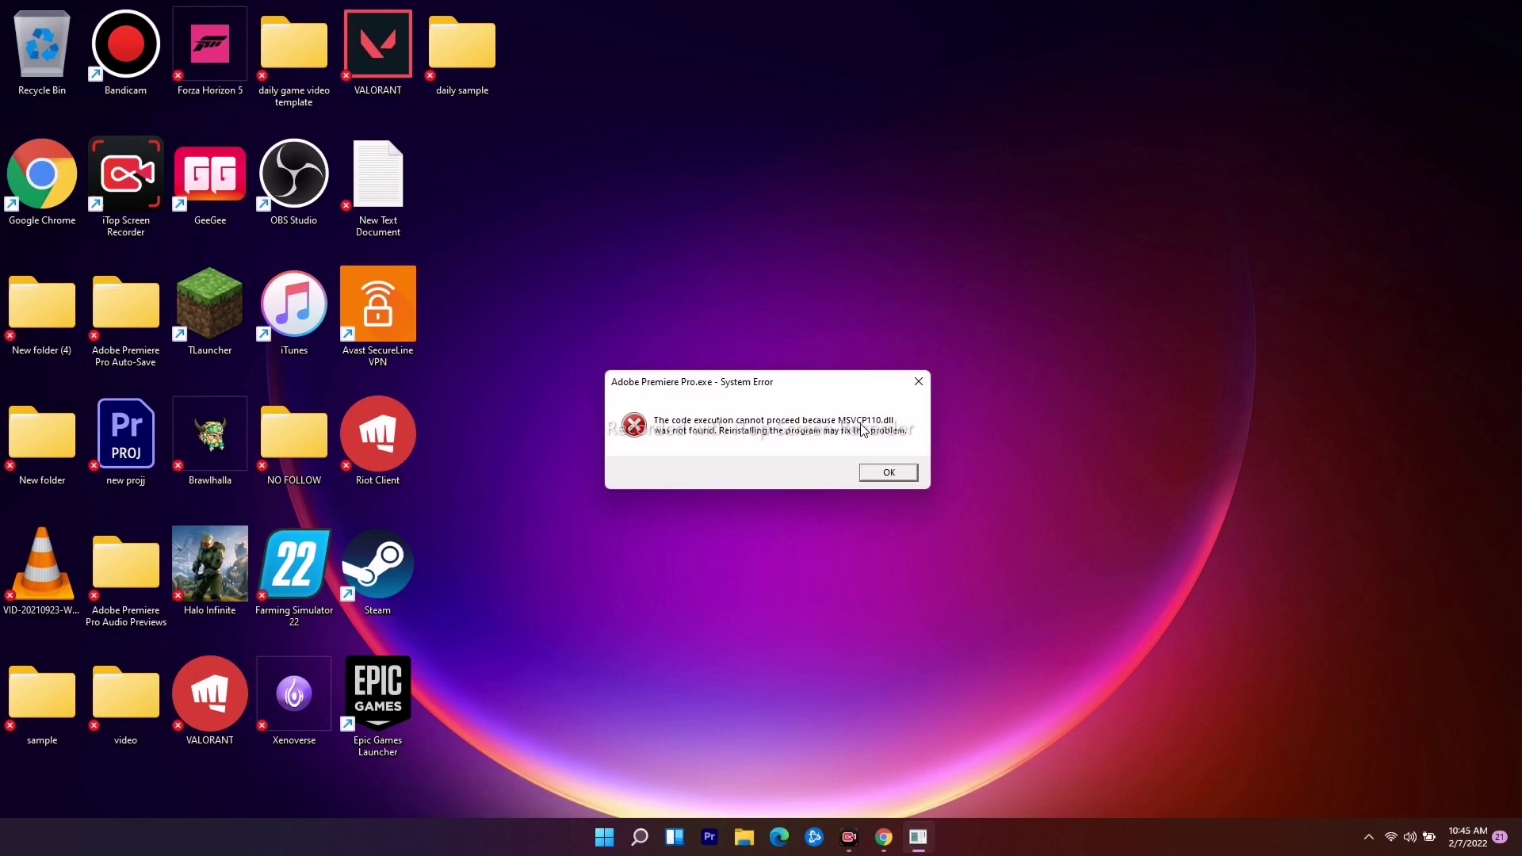
click(918, 382)
click(911, 474)
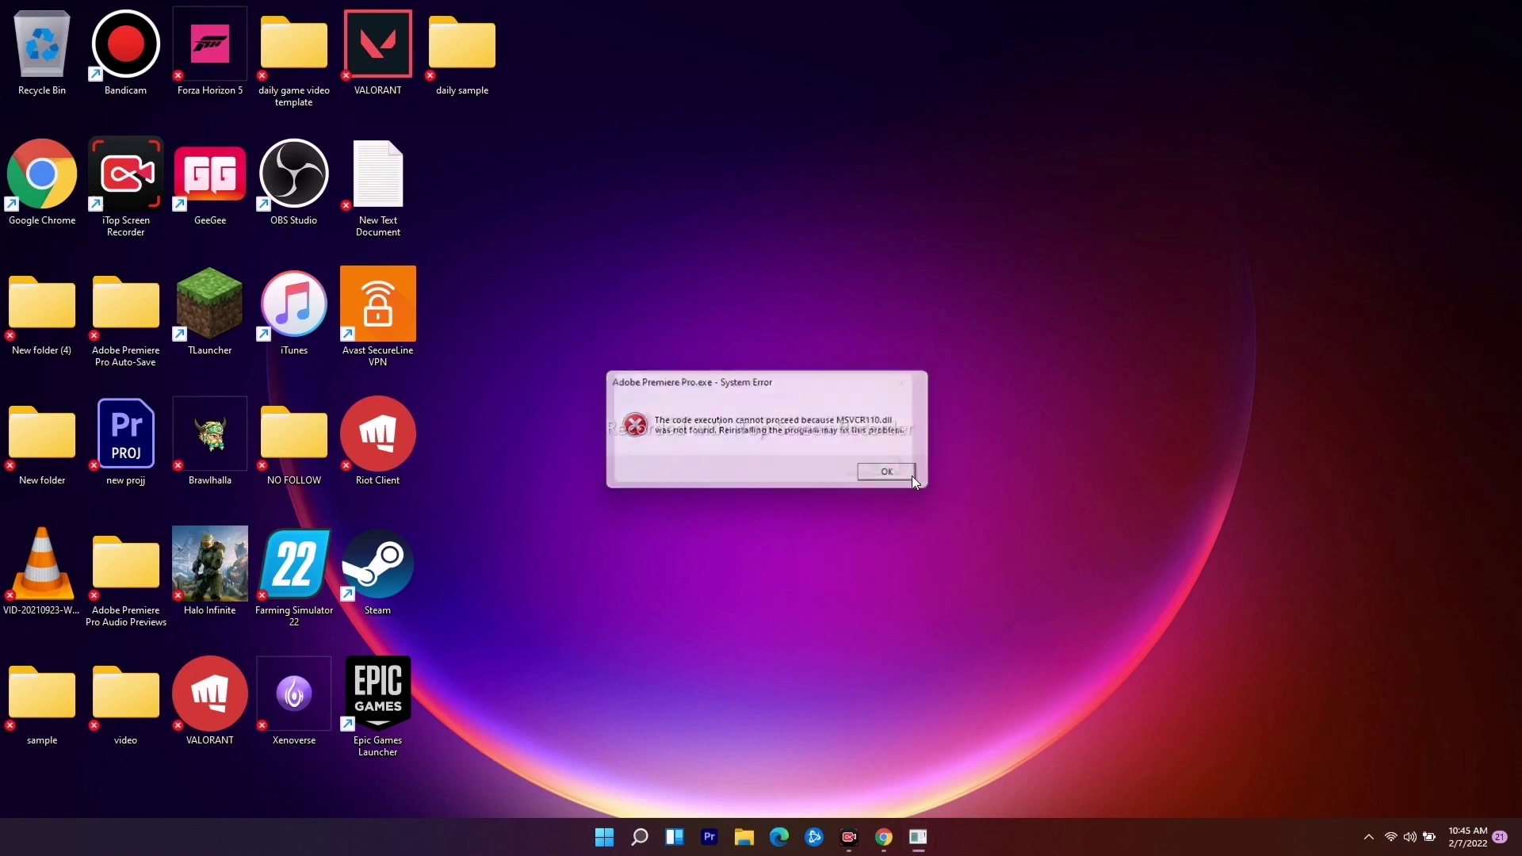
click(924, 381)
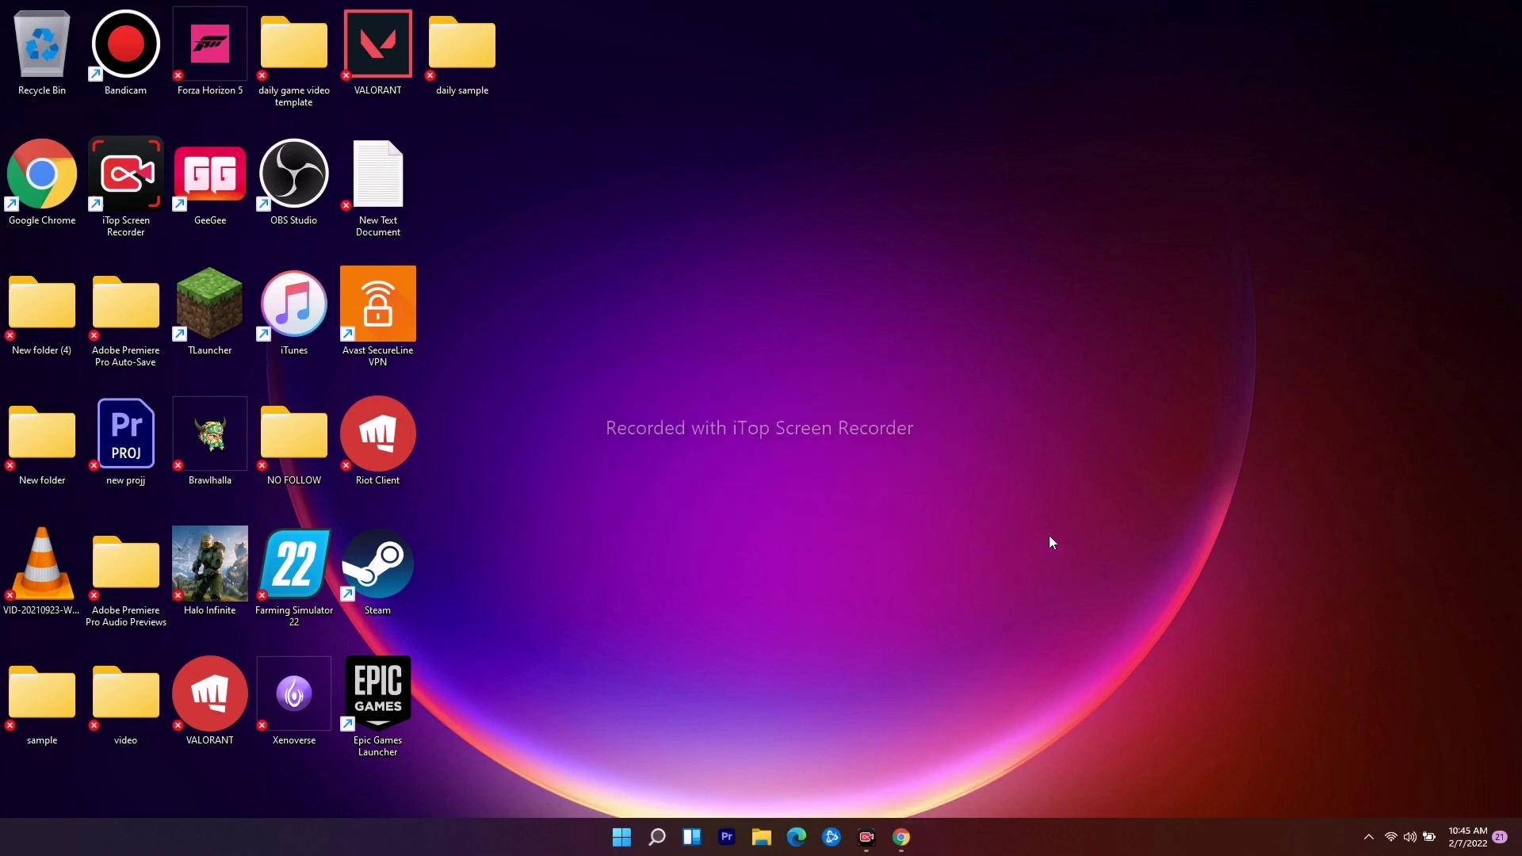
- Restore Chrome to the Visual C++ 2012 Update 4 download page and start the download
click(904, 842)
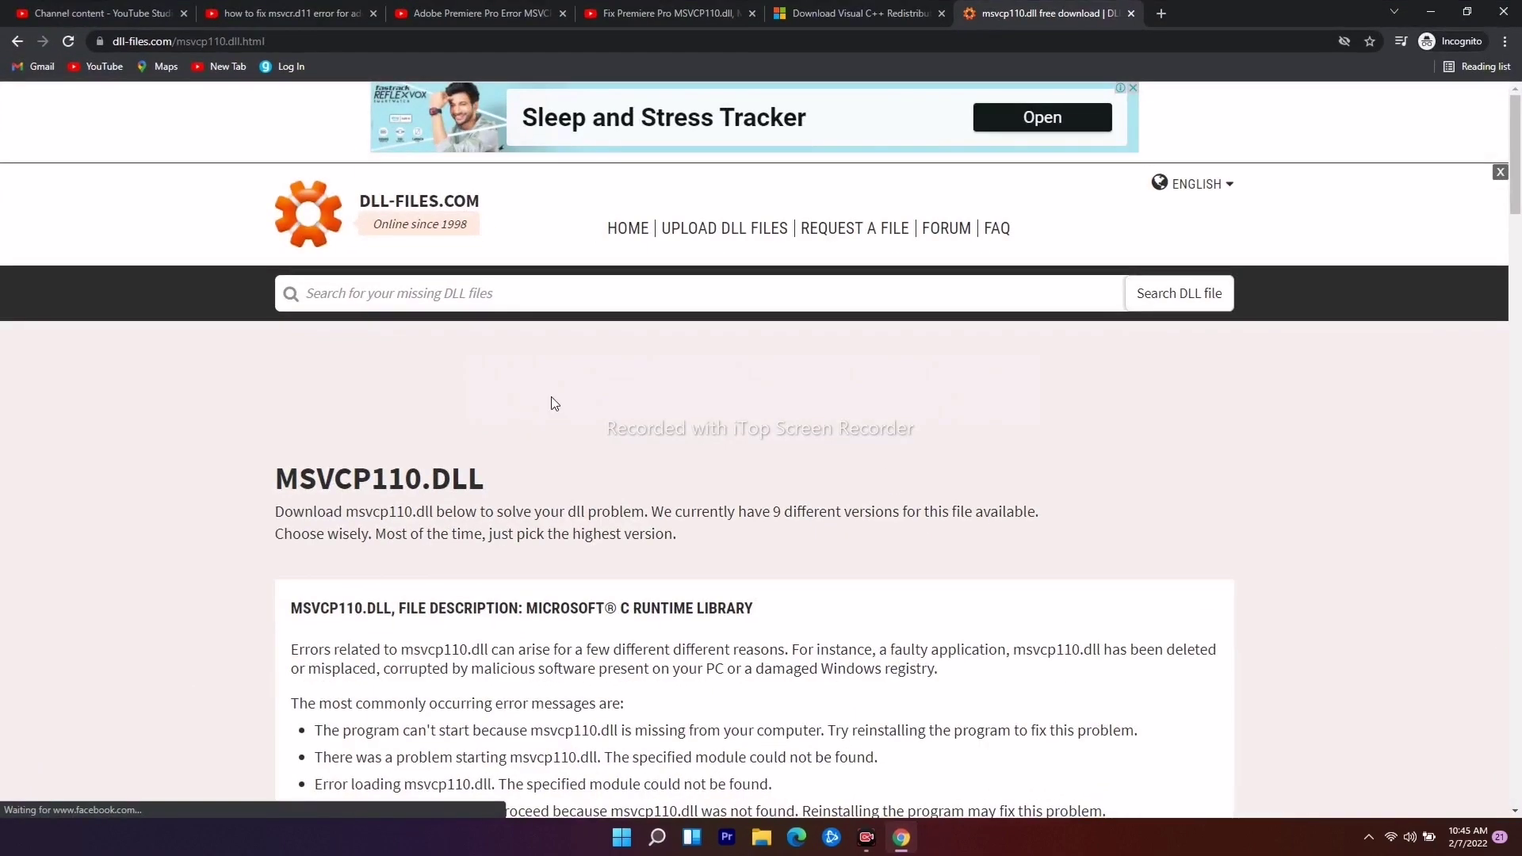
click(826, 9)
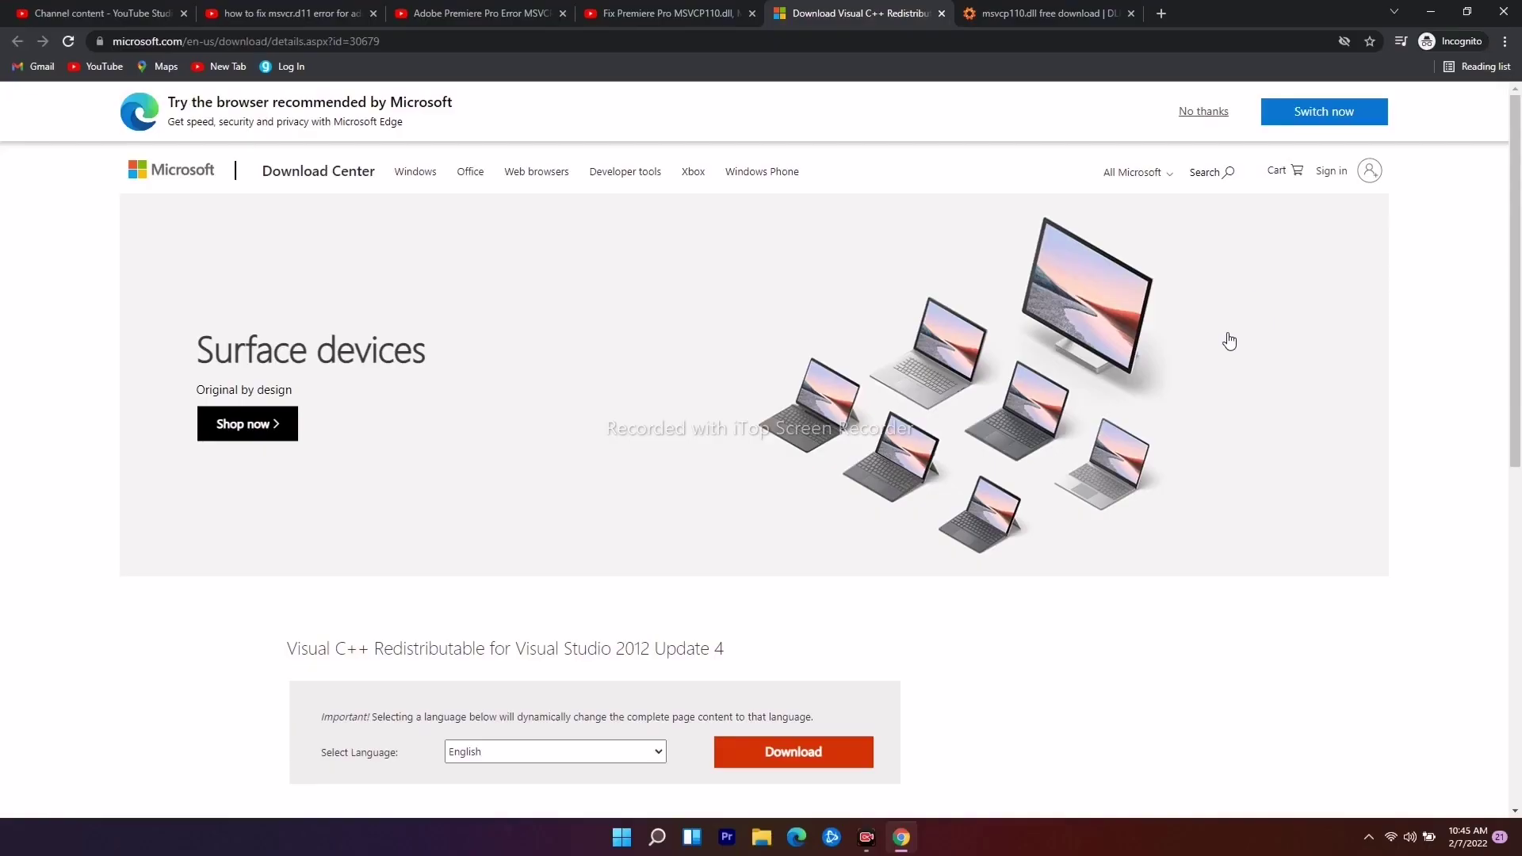
scroll(1230, 341, down, 4)
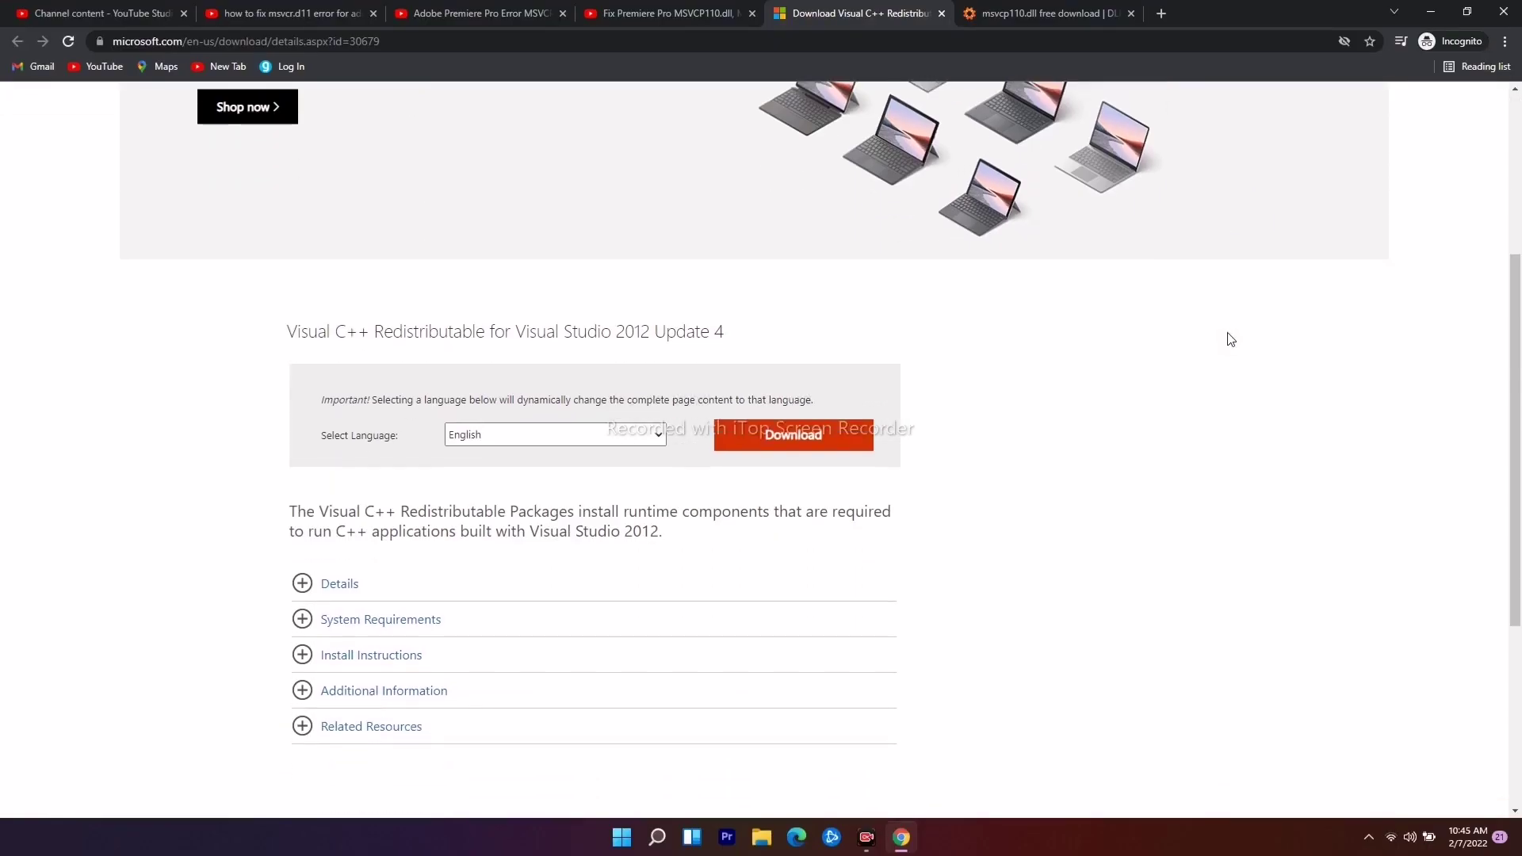
scroll(1230, 339, up, 4)
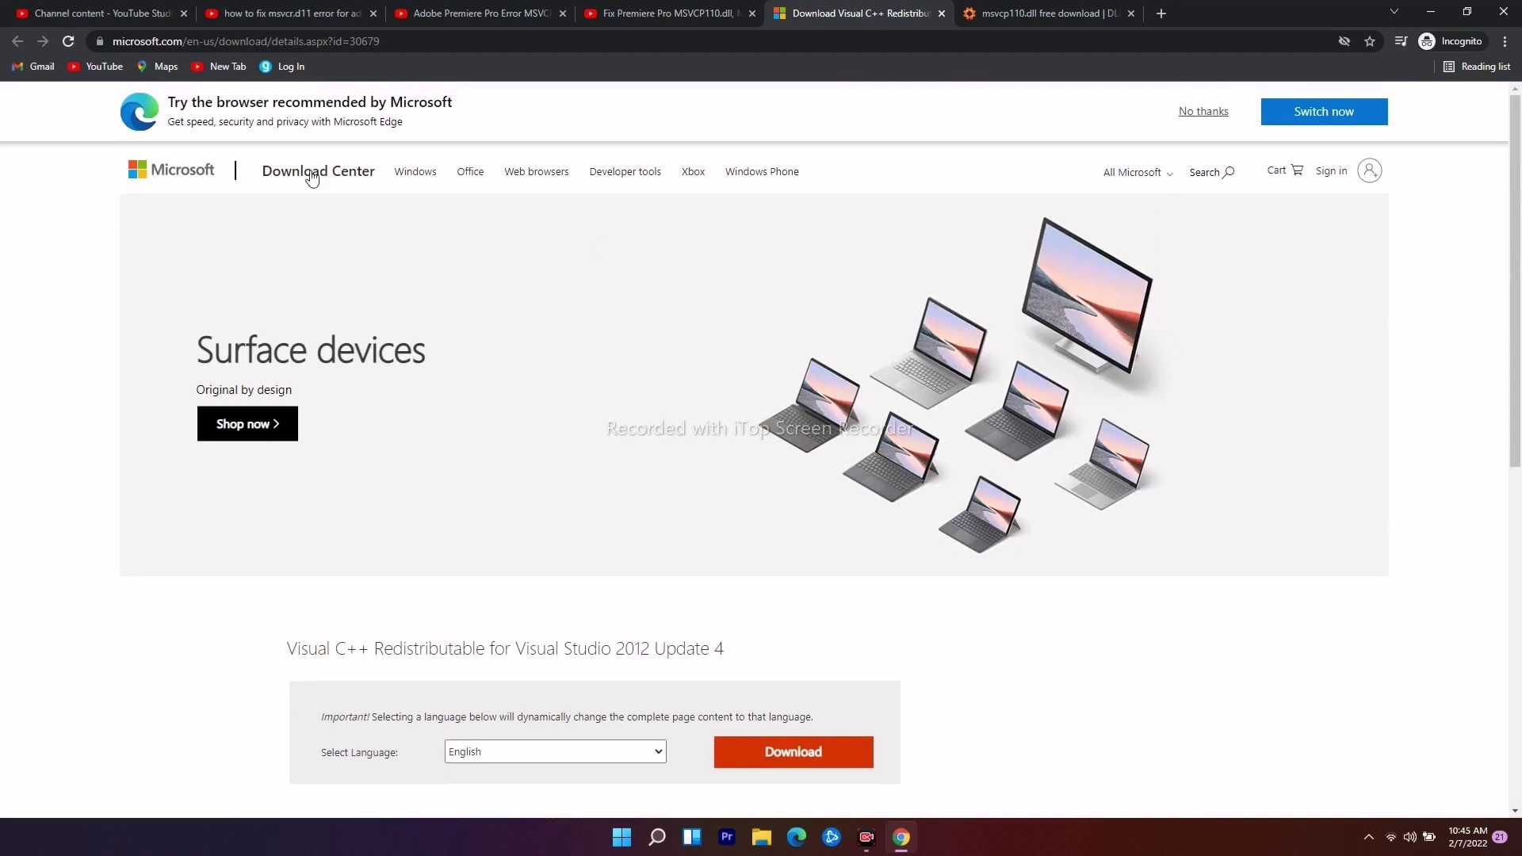
scroll(967, 305, down, 3)
scroll(966, 306, down, 4)
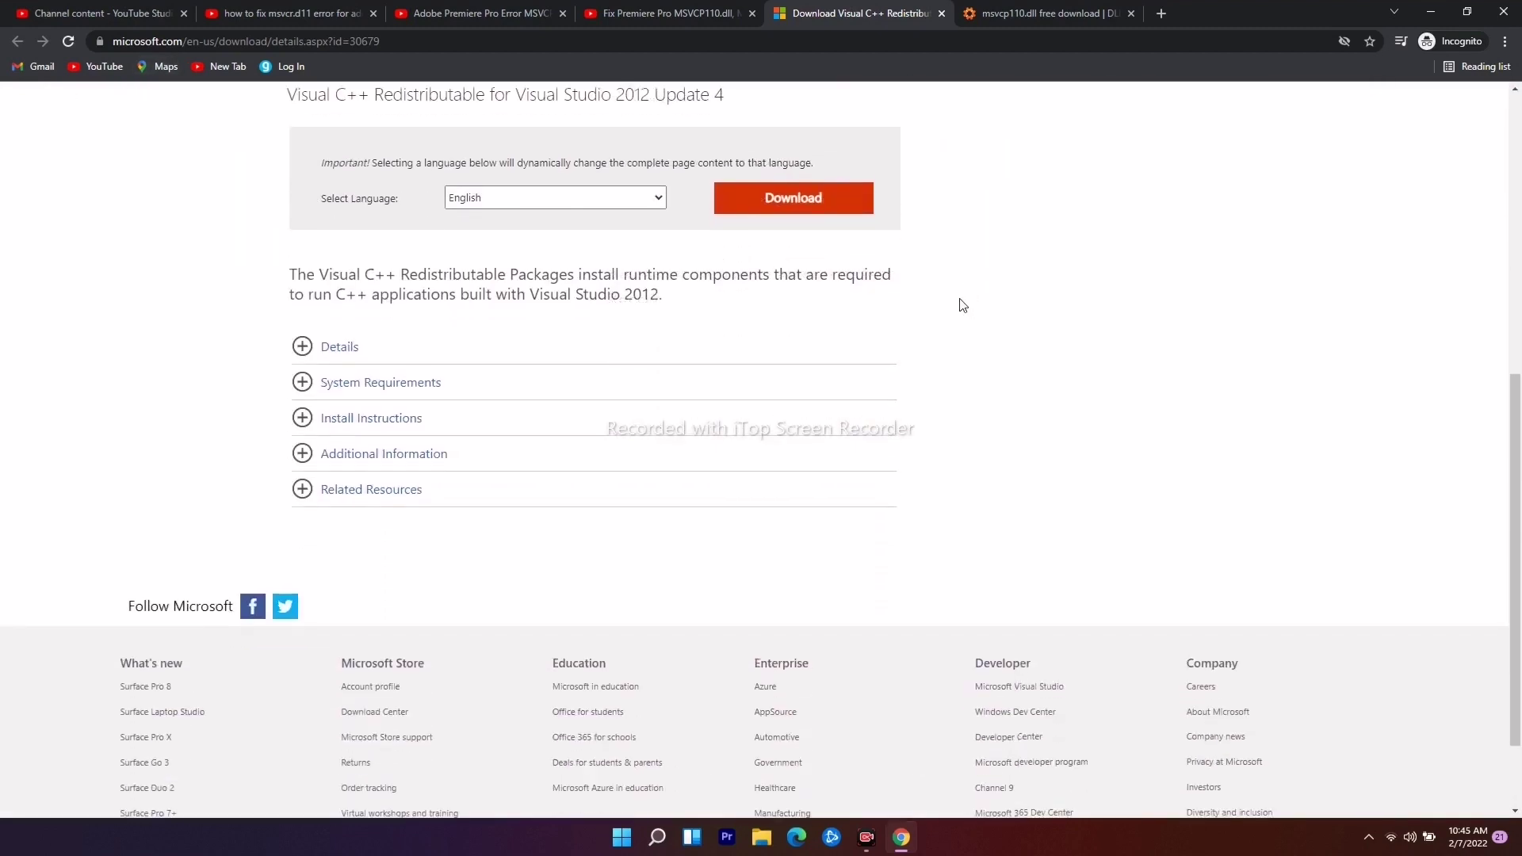
click(796, 204)
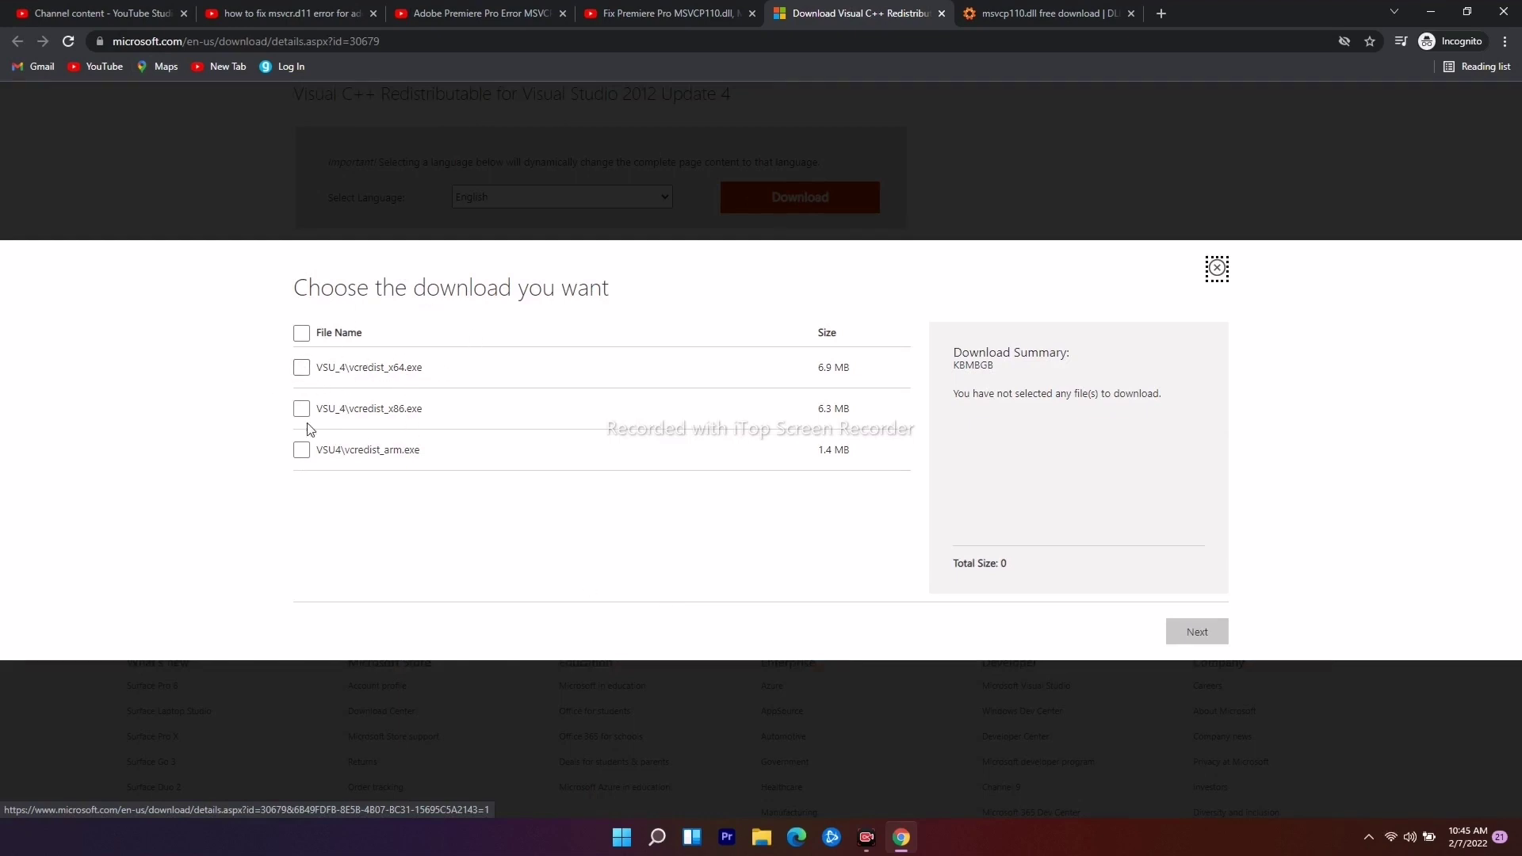
- Select vcredist_x64.exe and download the 6.9 MB 64-bit installer
click(301, 369)
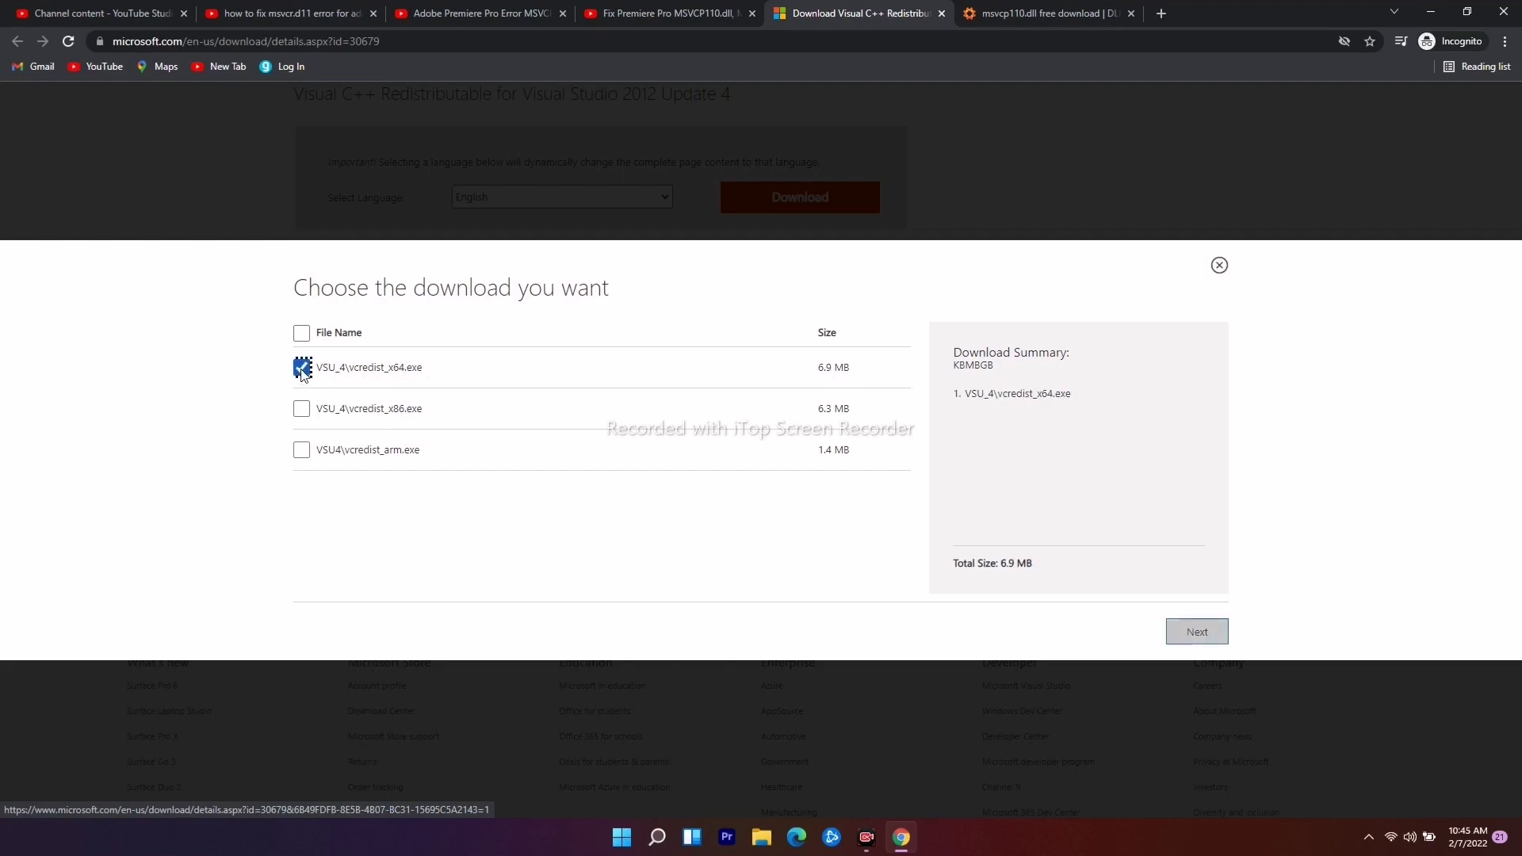
click(1181, 634)
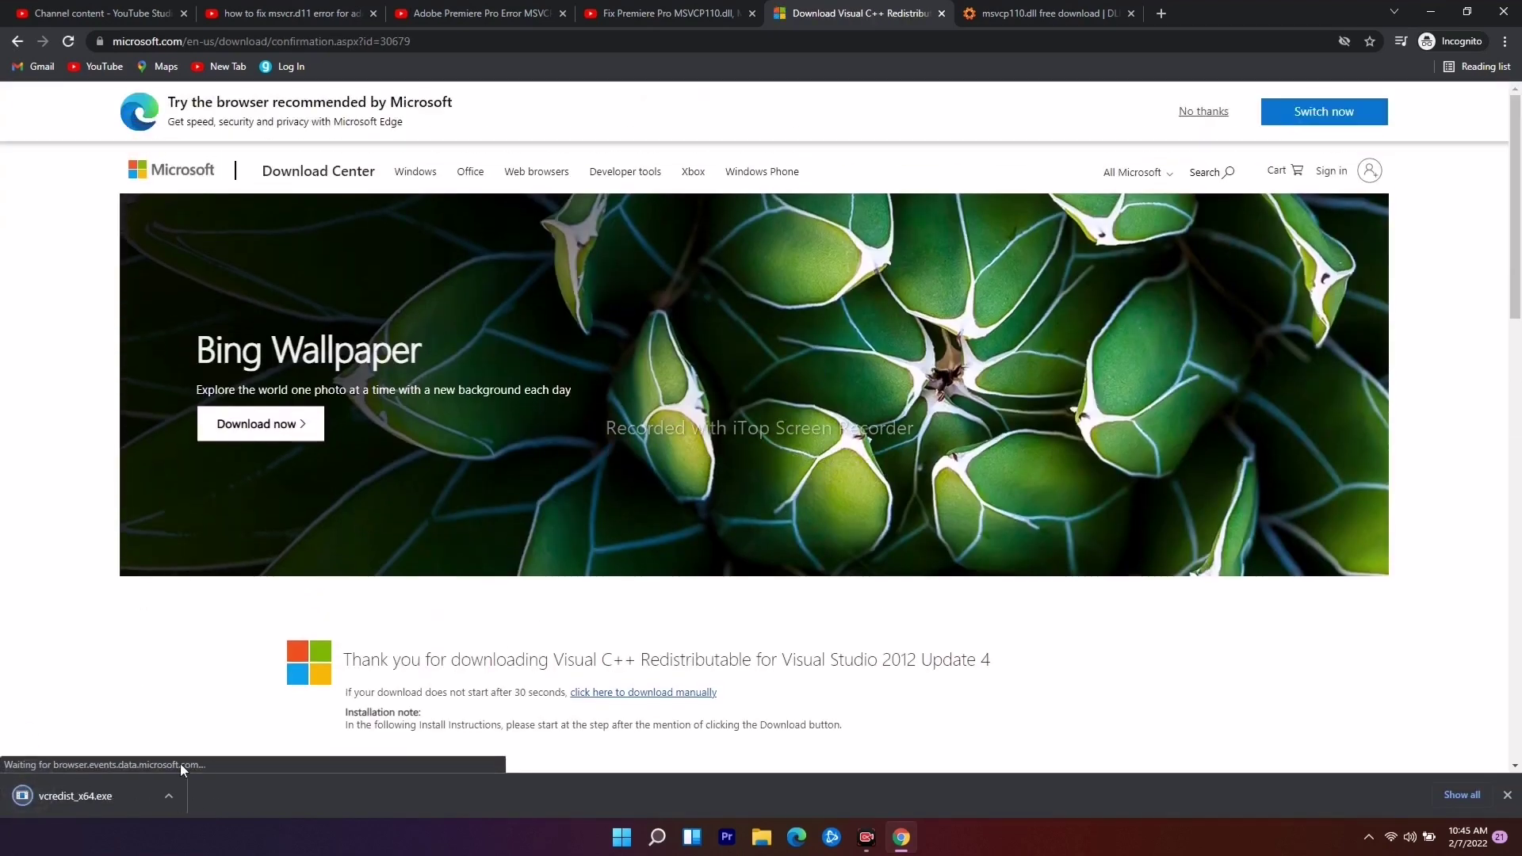
click(170, 796)
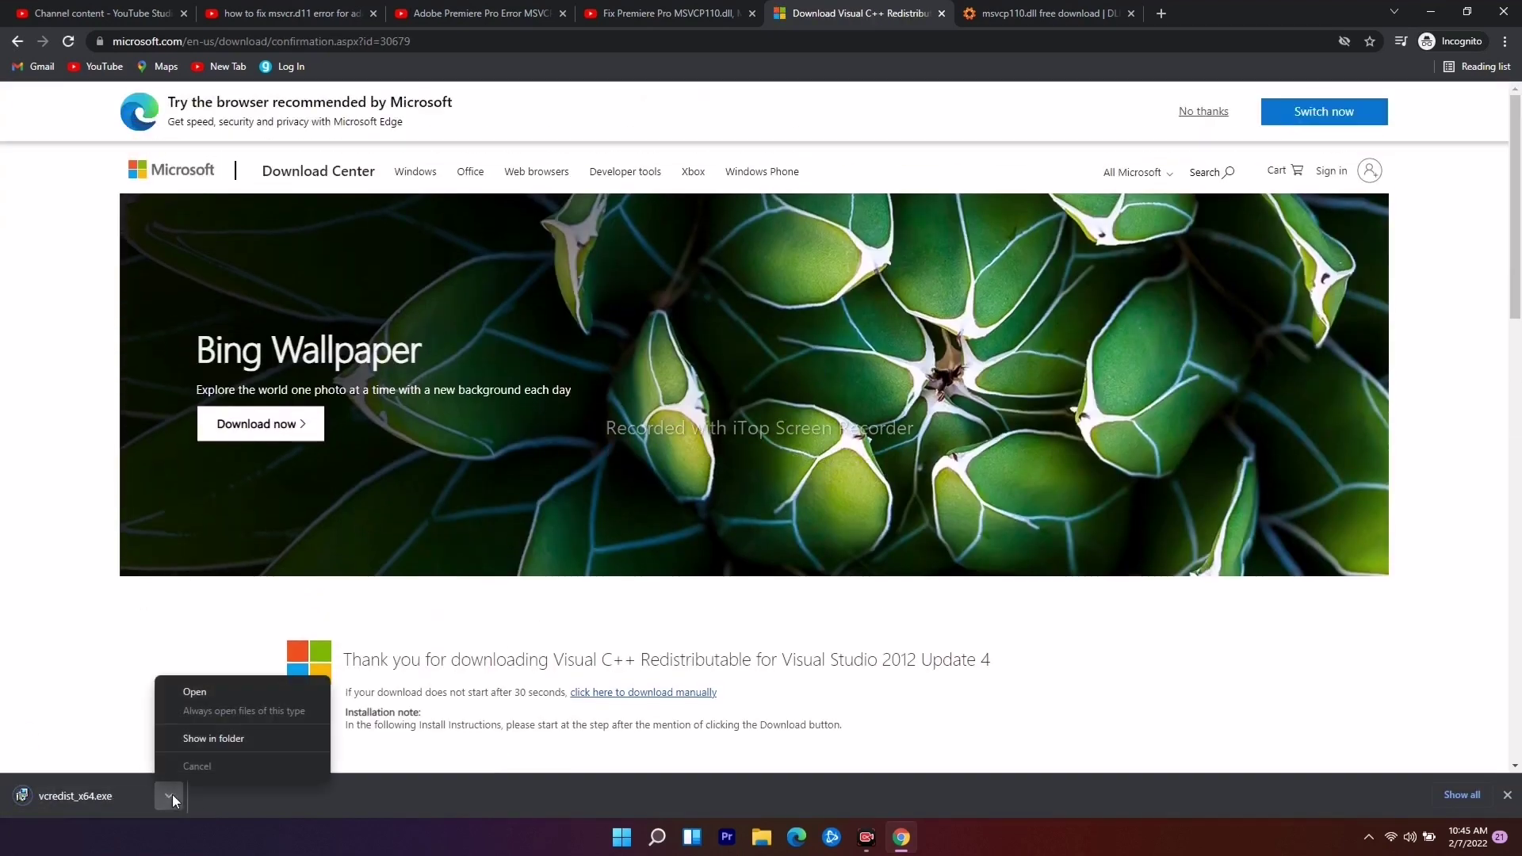
- Run vcredist_x64.exe, uninstall the existing Visual C++ 2012 x64 package, and close setup
click(182, 693)
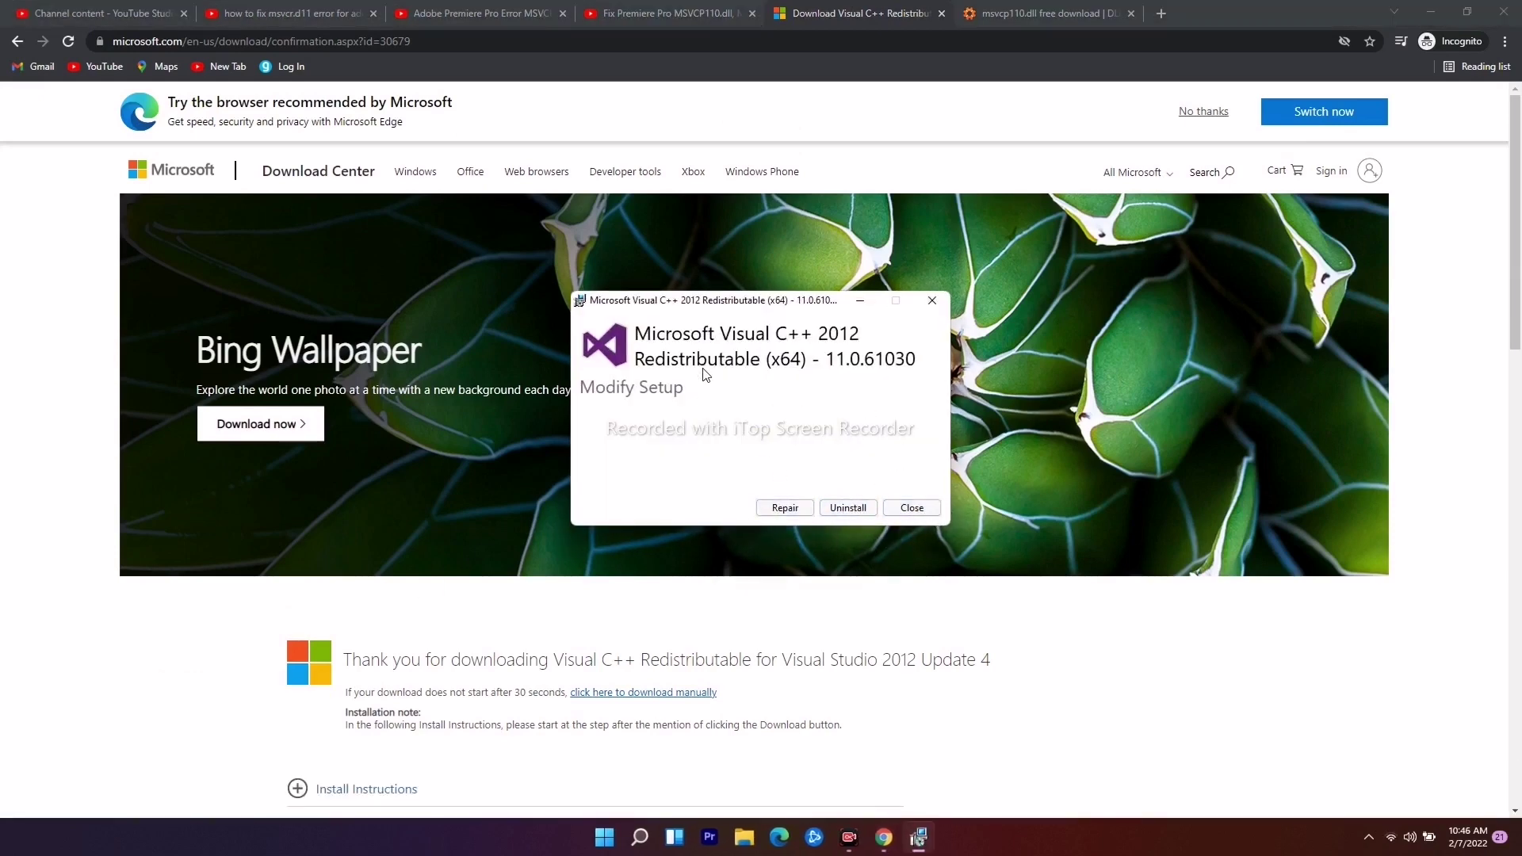
click(853, 511)
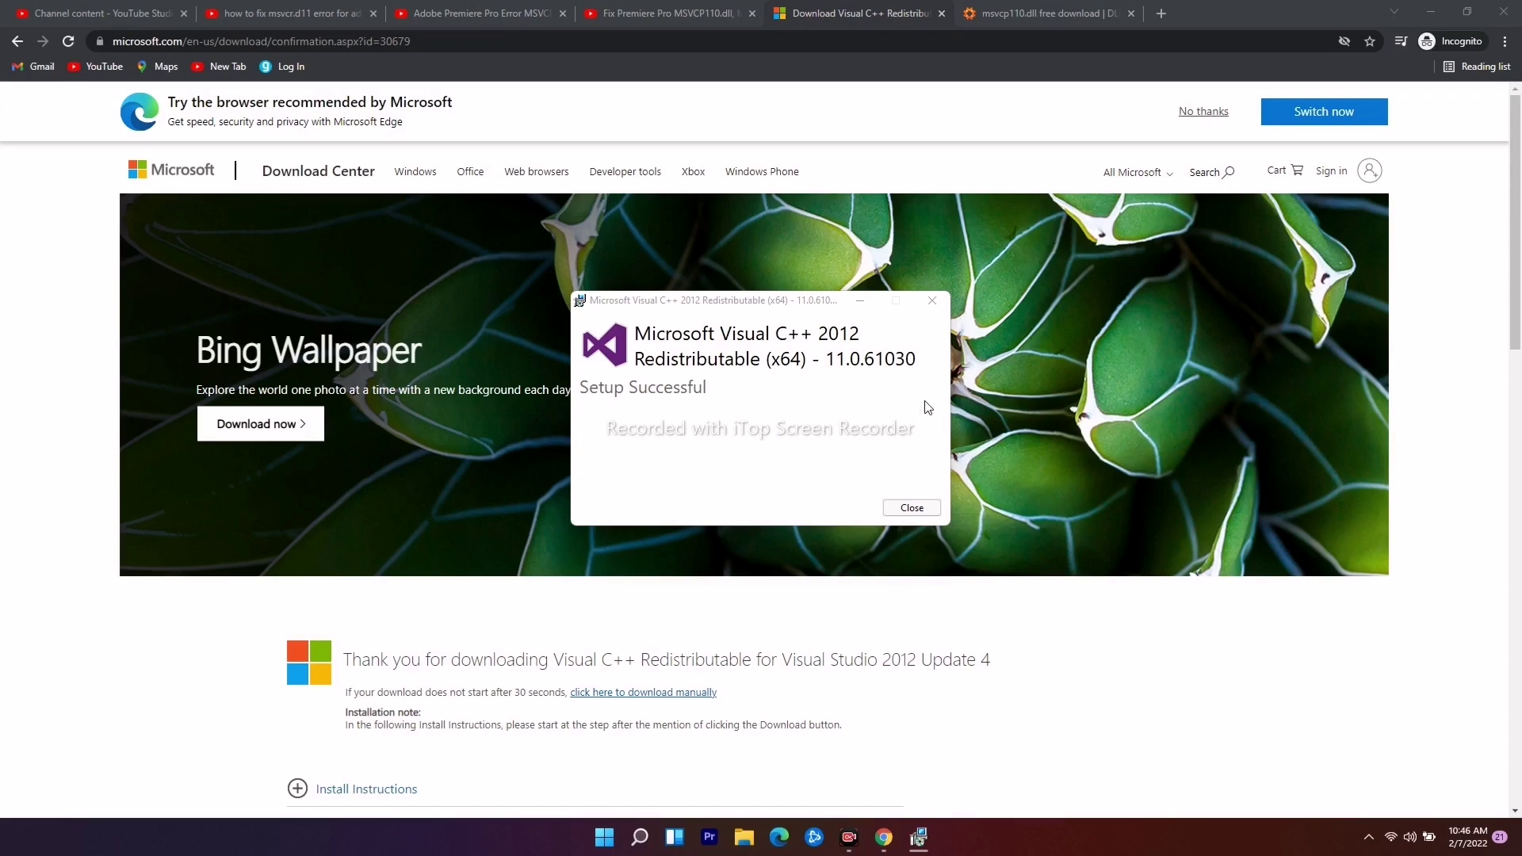
click(932, 301)
- Return to the Visual C++ 2012 page and download vcredist_x64.exe again as vcredist_x64 (1).exe
scroll(879, 317, down, 7)
scroll(878, 325, up, 4)
key(alt+Left)
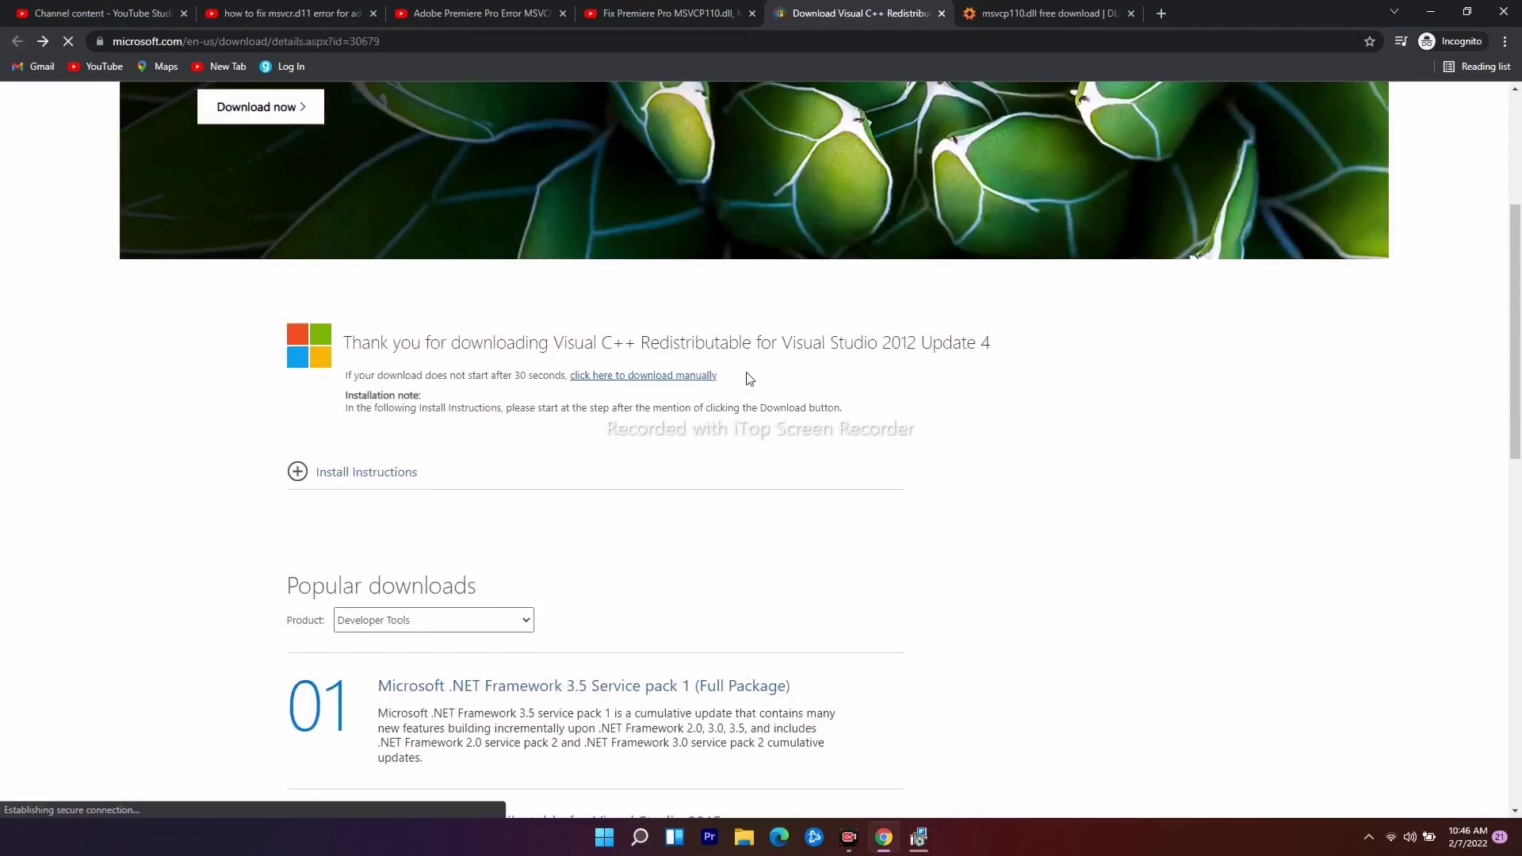
click(69, 42)
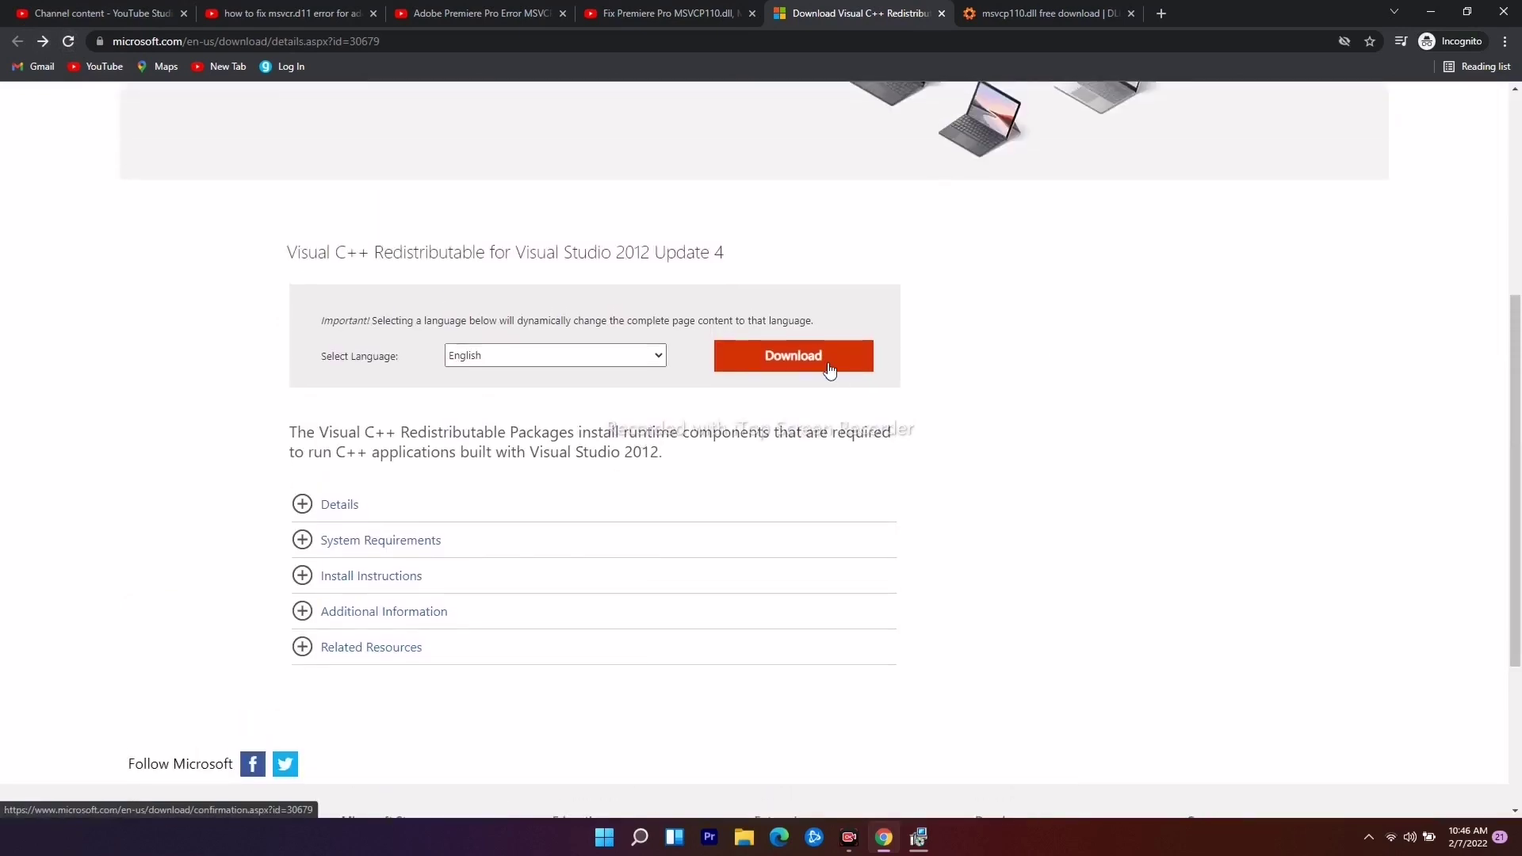
click(828, 365)
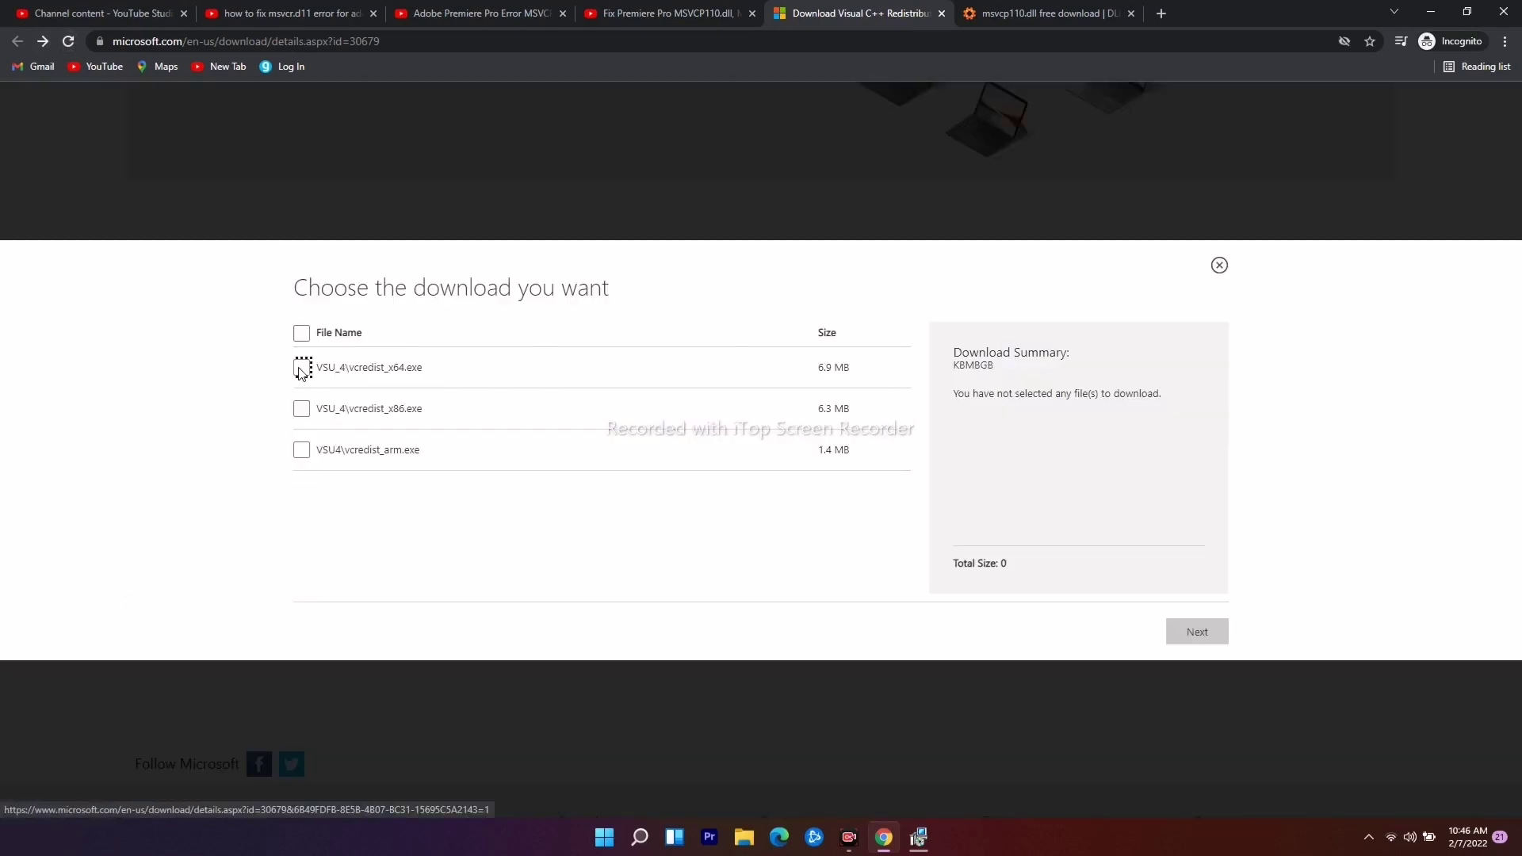
click(302, 367)
click(1186, 634)
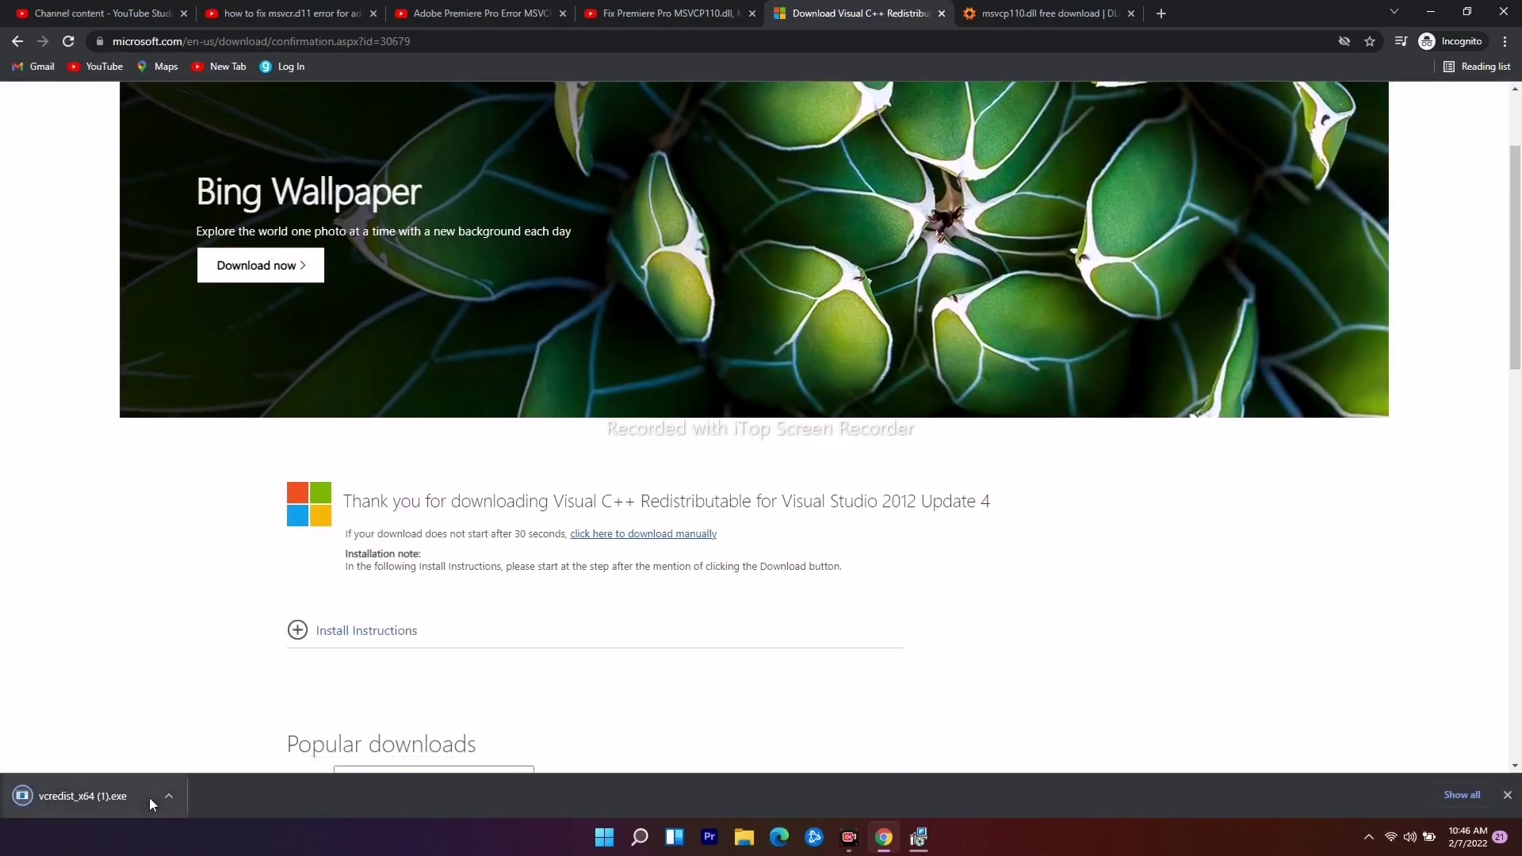
click(168, 796)
- Run vcredist_x64 (1).exe, accept the license, install, and close the 0x80070020 failure dialog
click(191, 692)
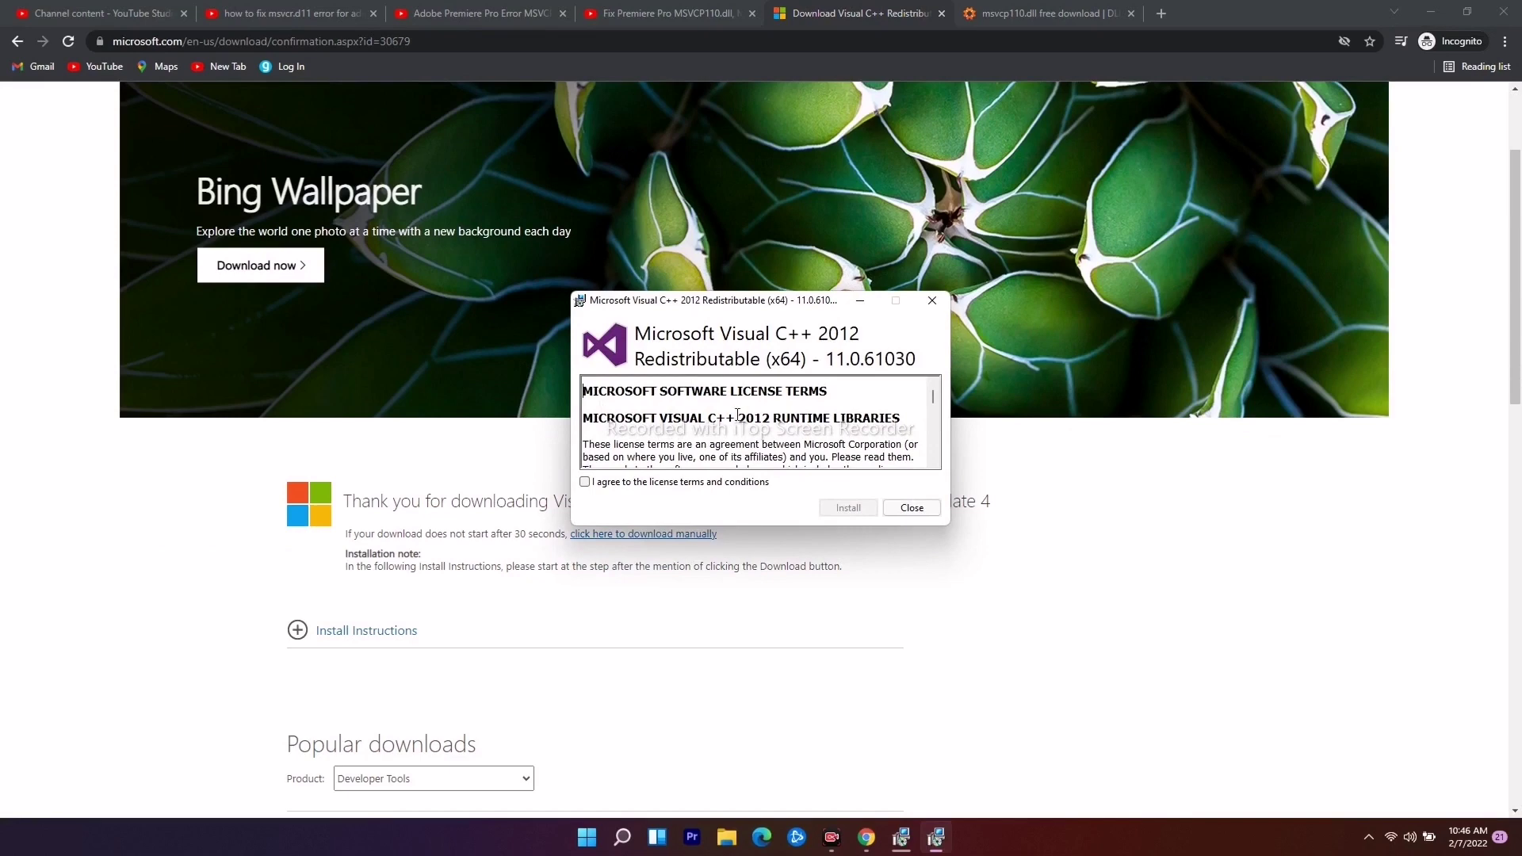
click(585, 482)
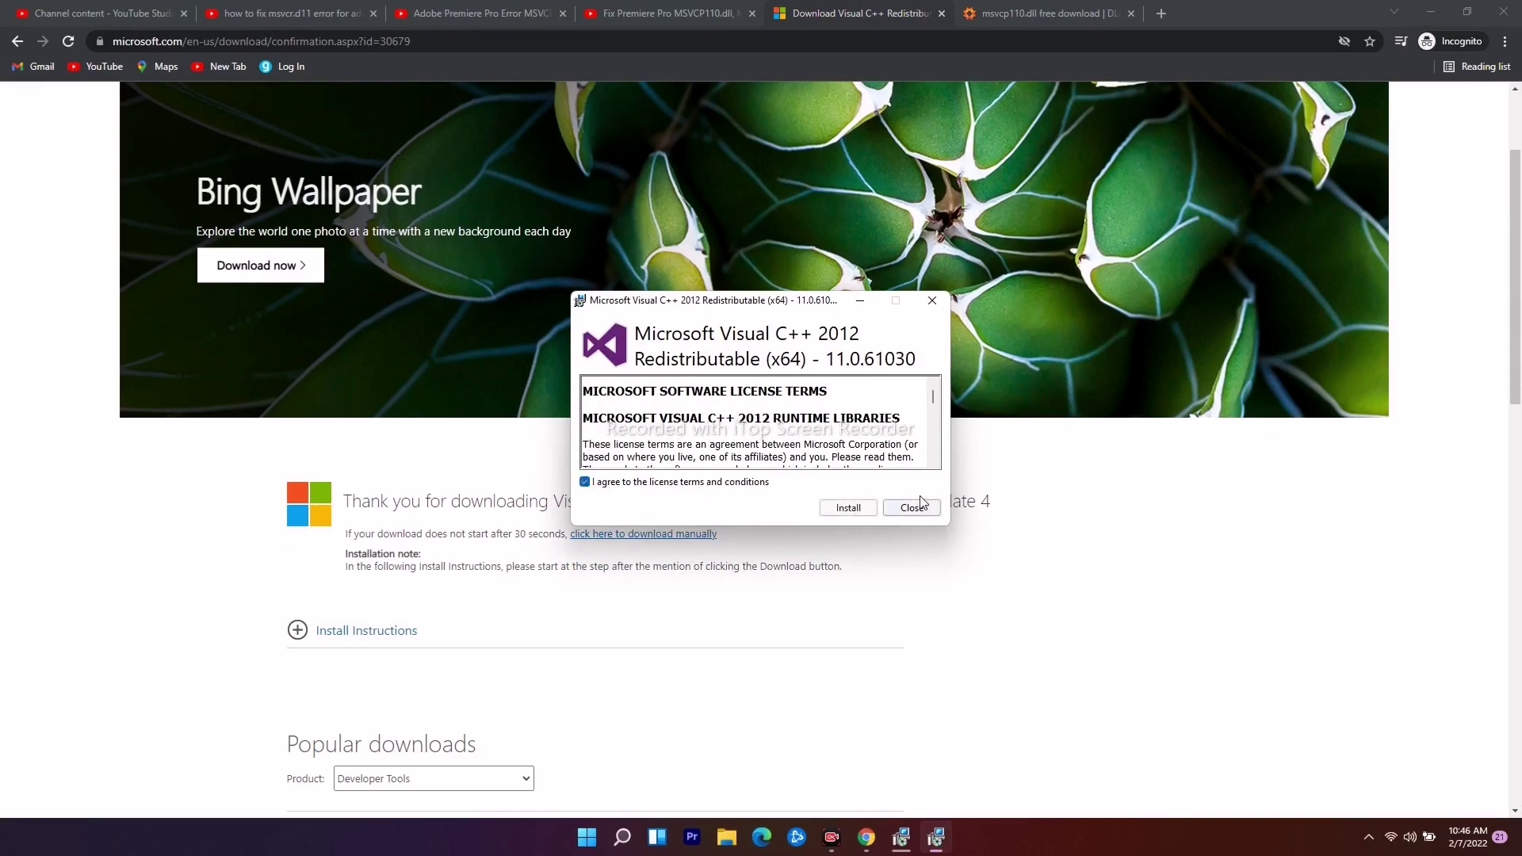
click(856, 515)
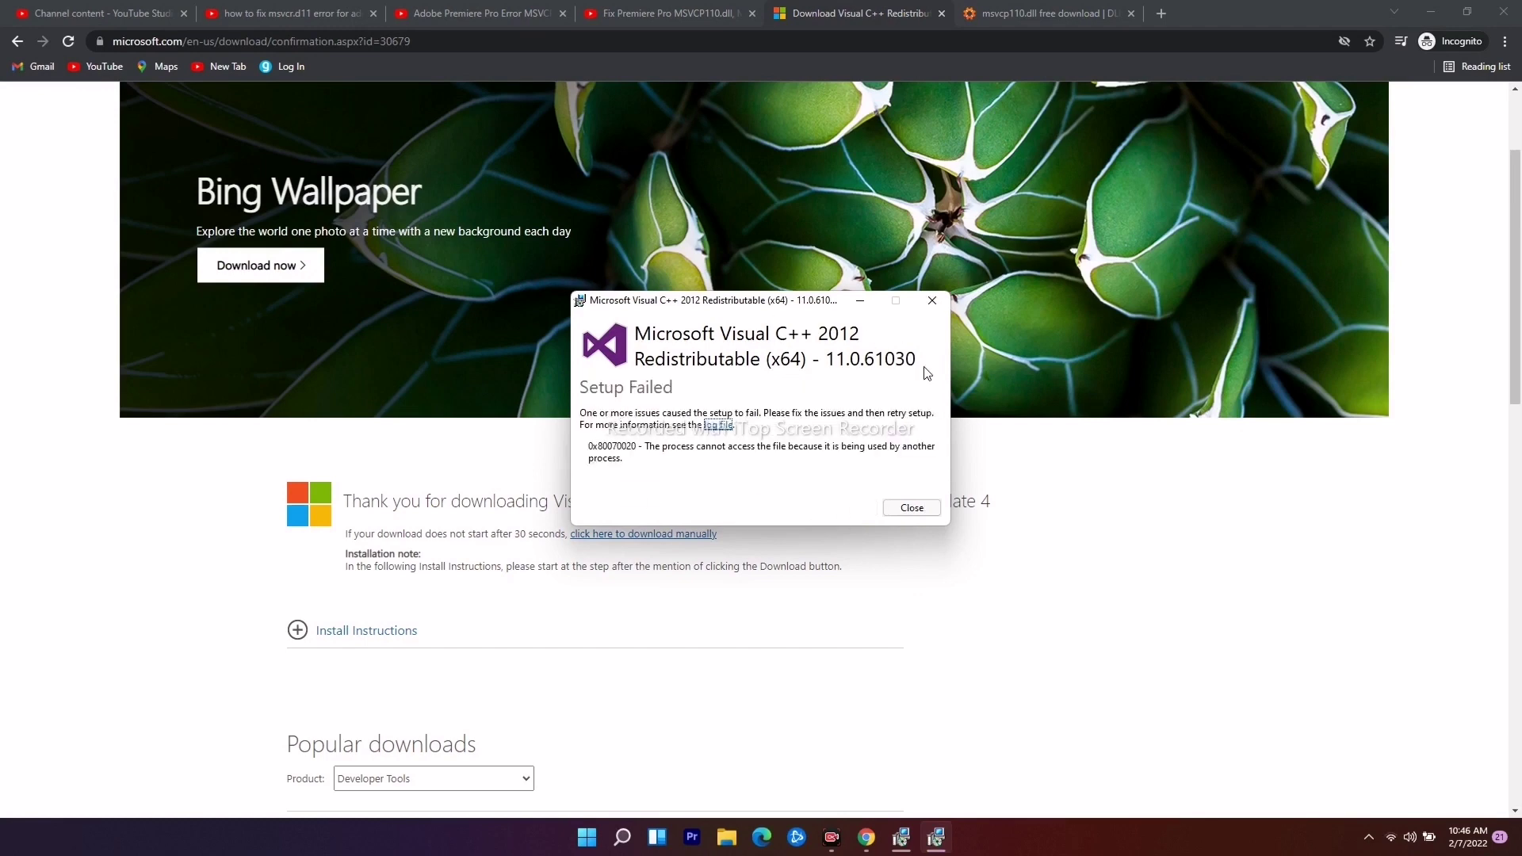
click(932, 301)
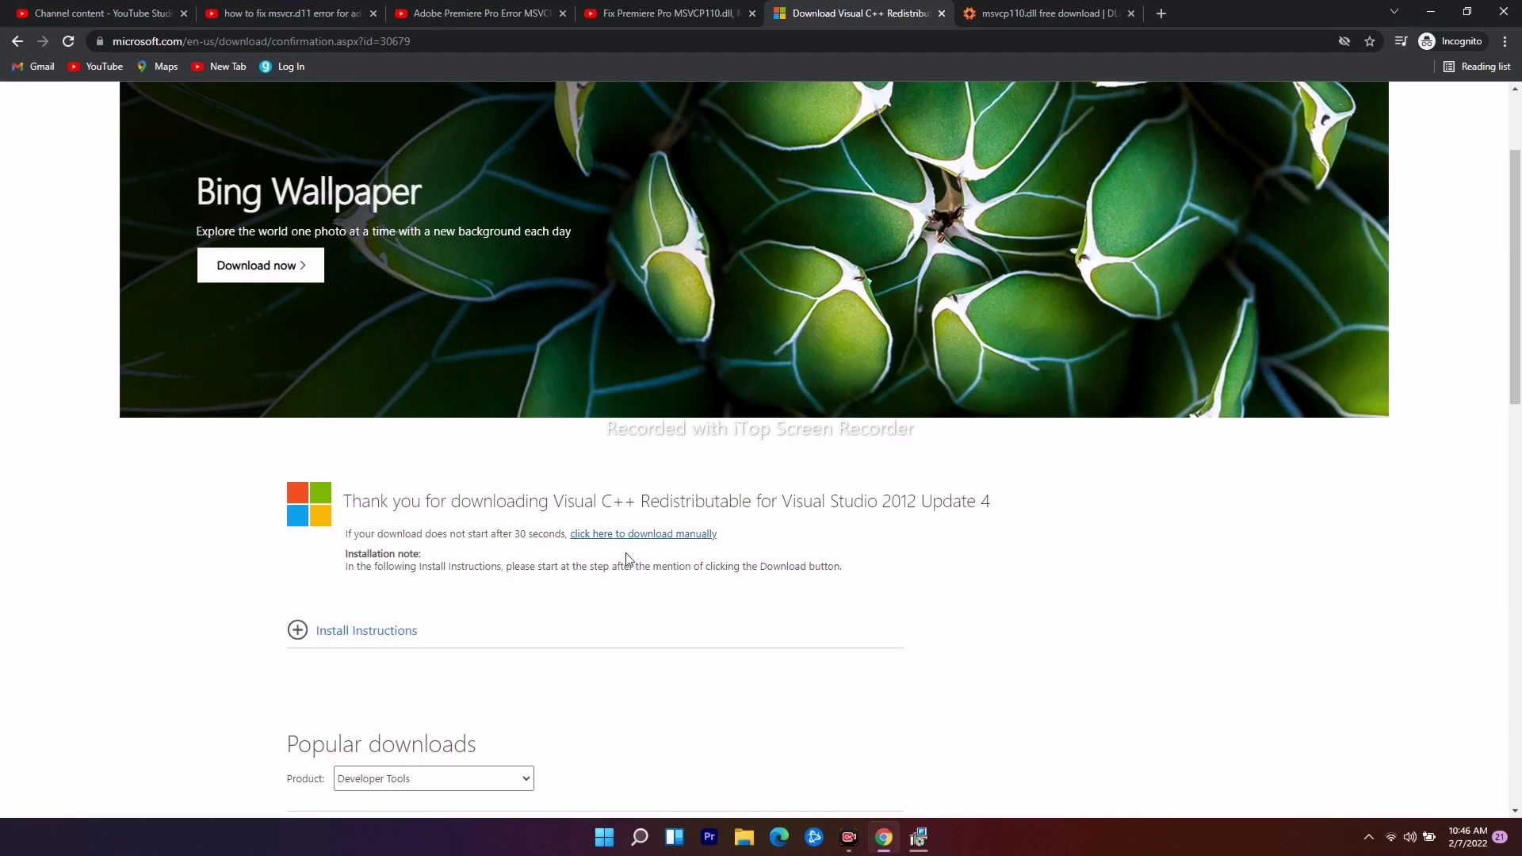
- Re-download vcredist_x64.exe manually, accept the license, and install Visual C++ 2012 x64 successfully
scroll(646, 547, down, 2)
click(636, 379)
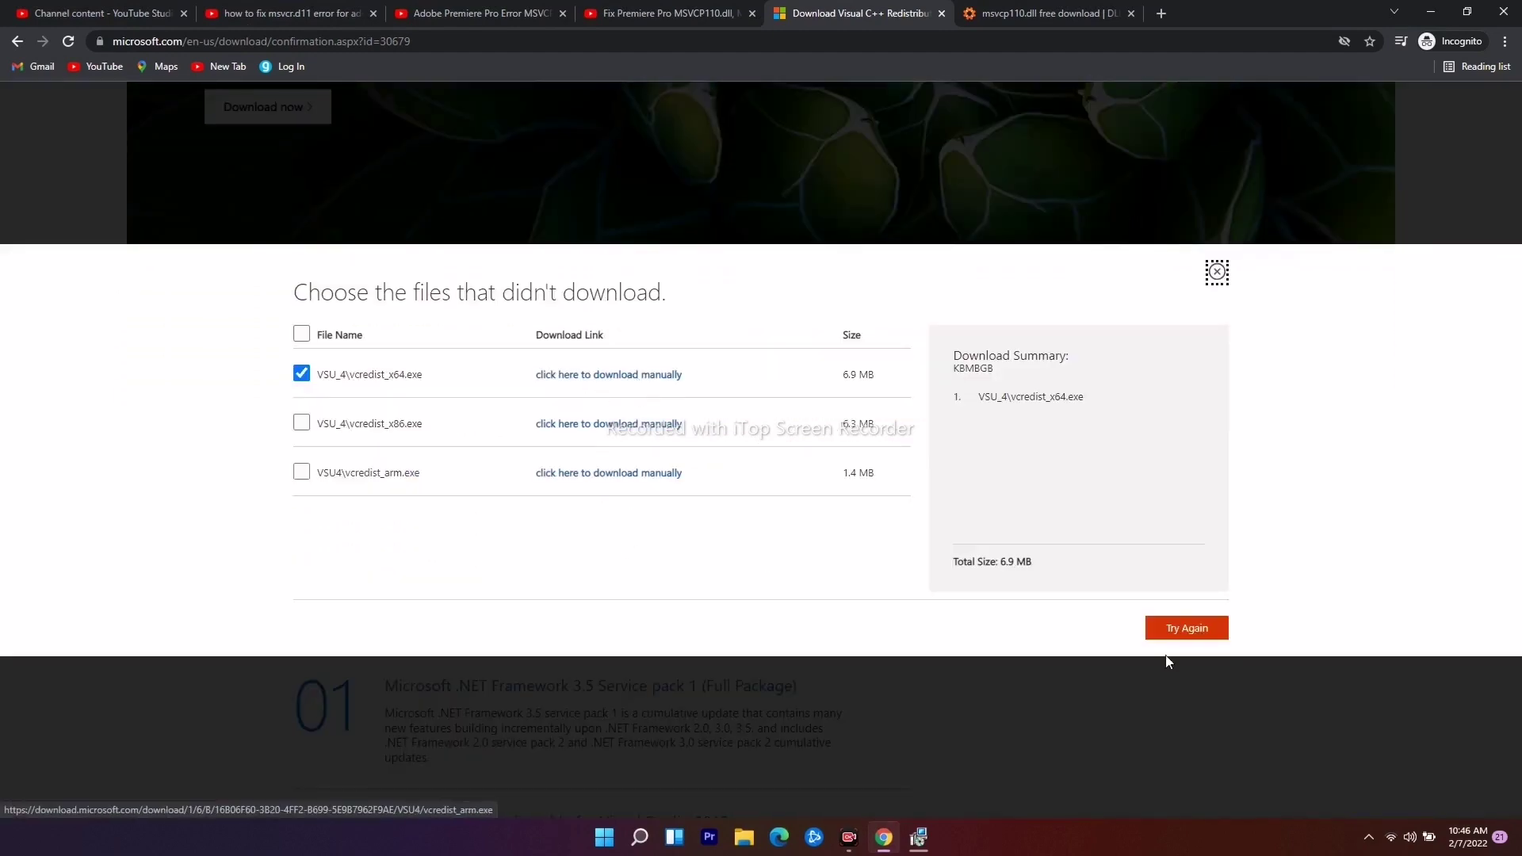
click(1175, 630)
click(167, 797)
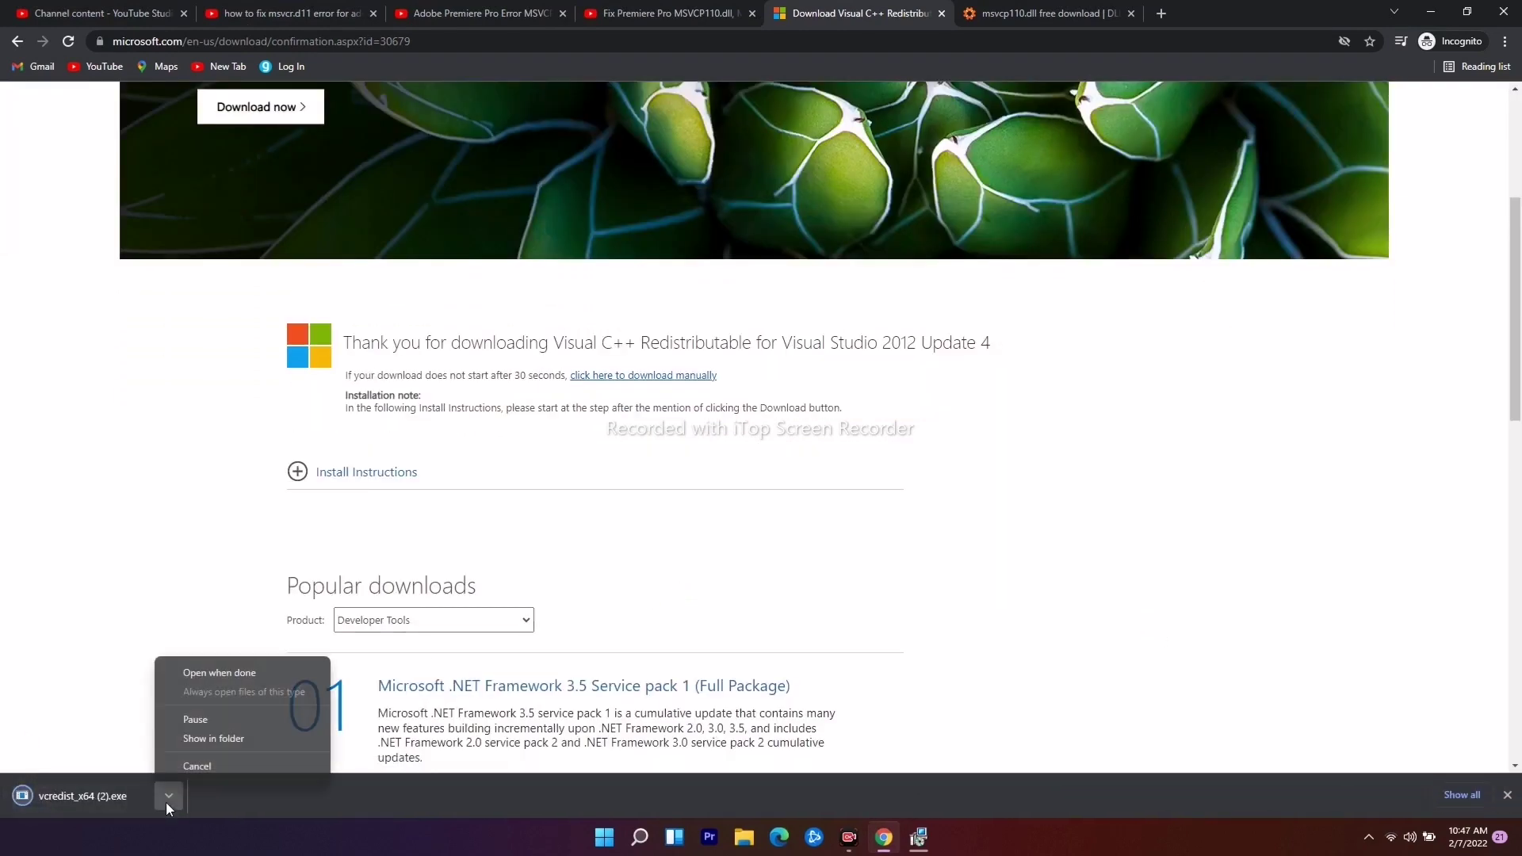
click(217, 673)
click(664, 484)
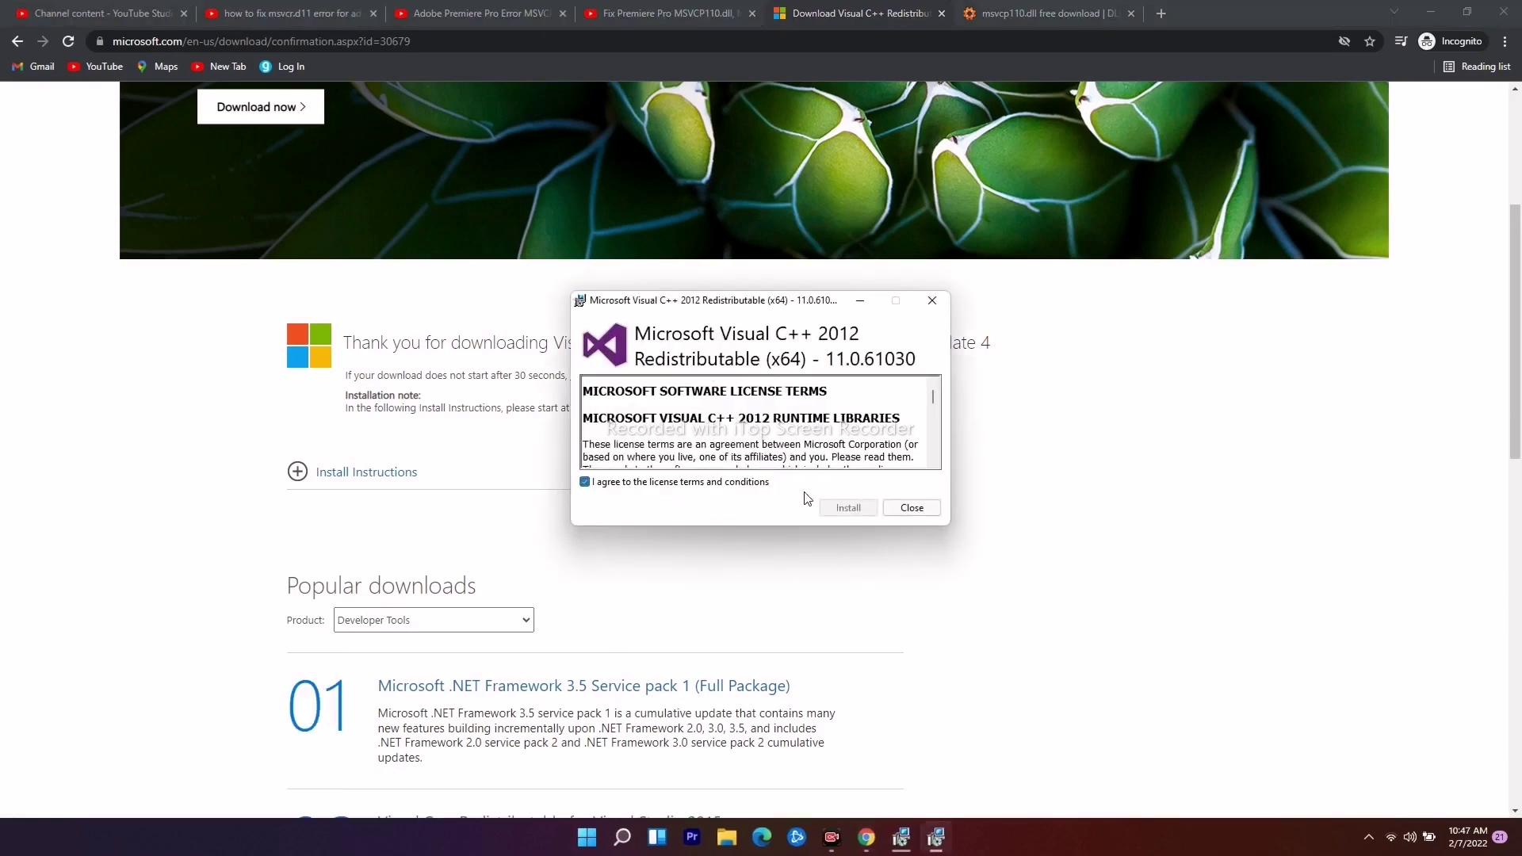
scroll(876, 389, down, 15)
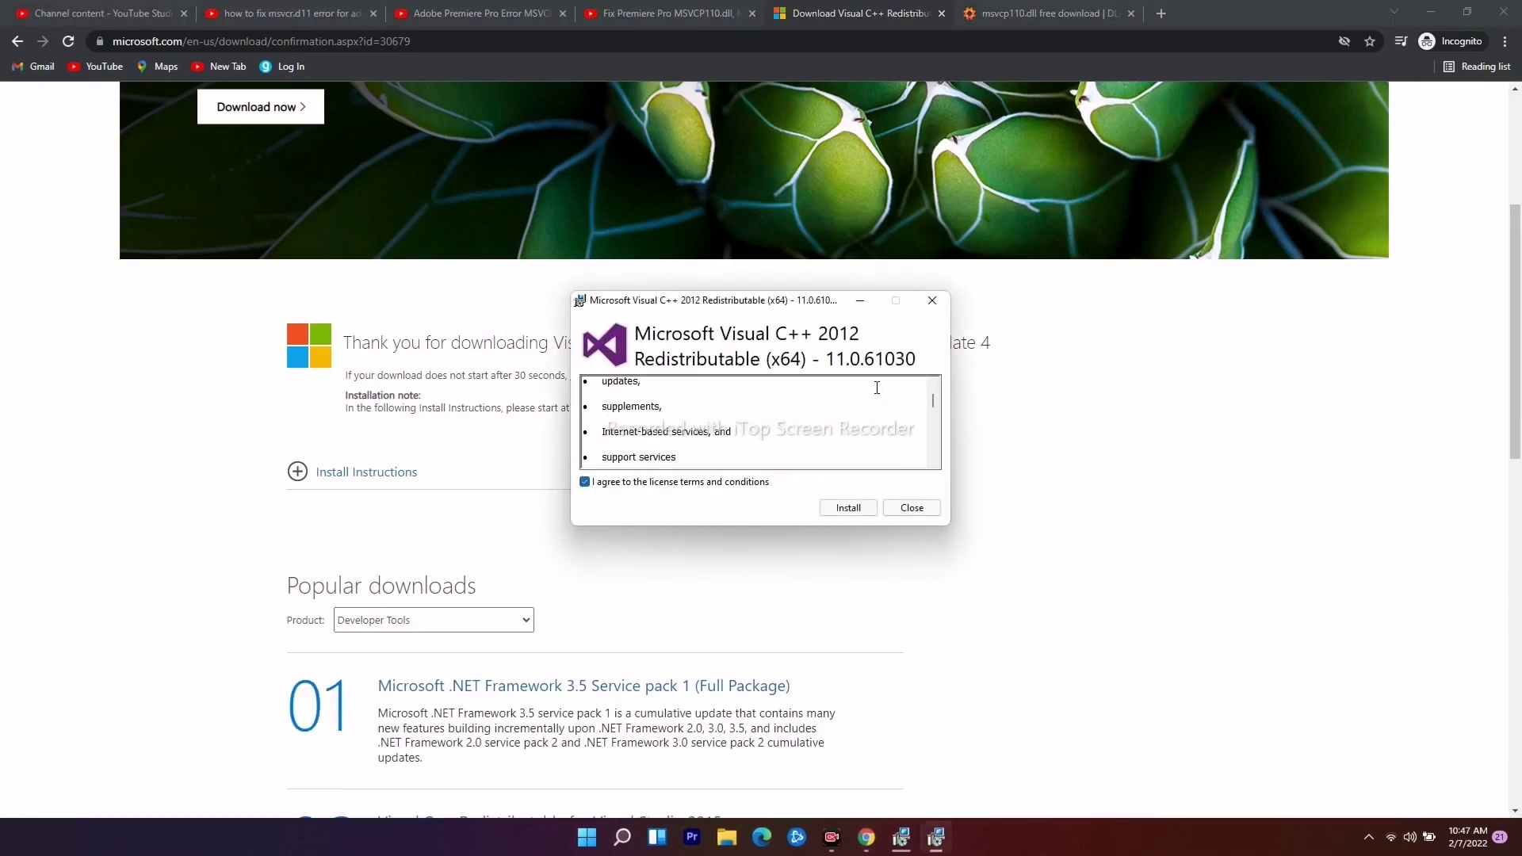
click(856, 508)
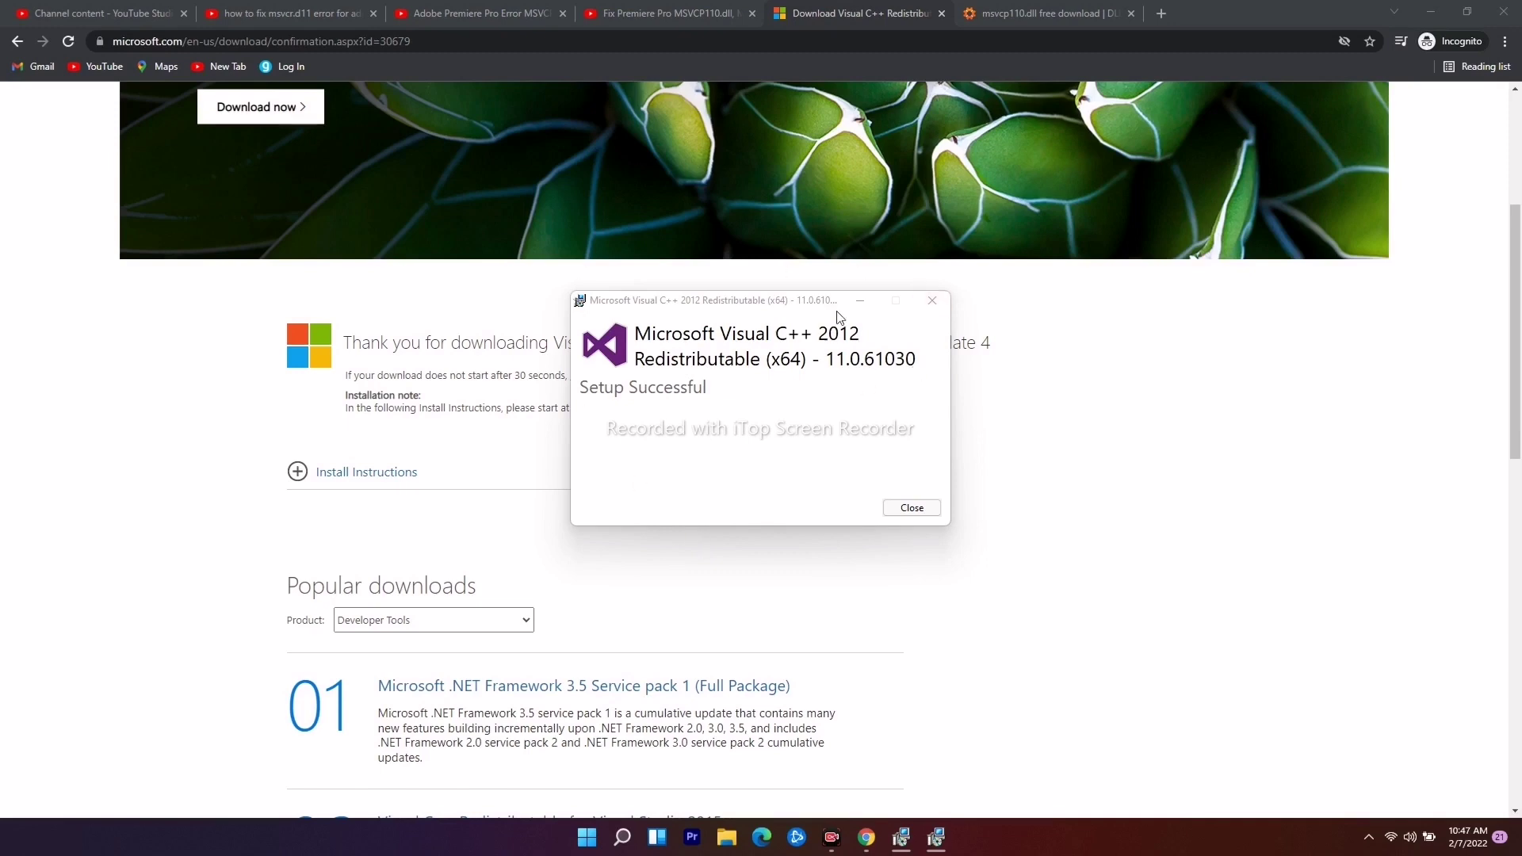
click(860, 300)
- Minimise Chrome, refresh the desktop, and relaunch Premiere Pro to check the fix
scroll(1321, 500, up, 5)
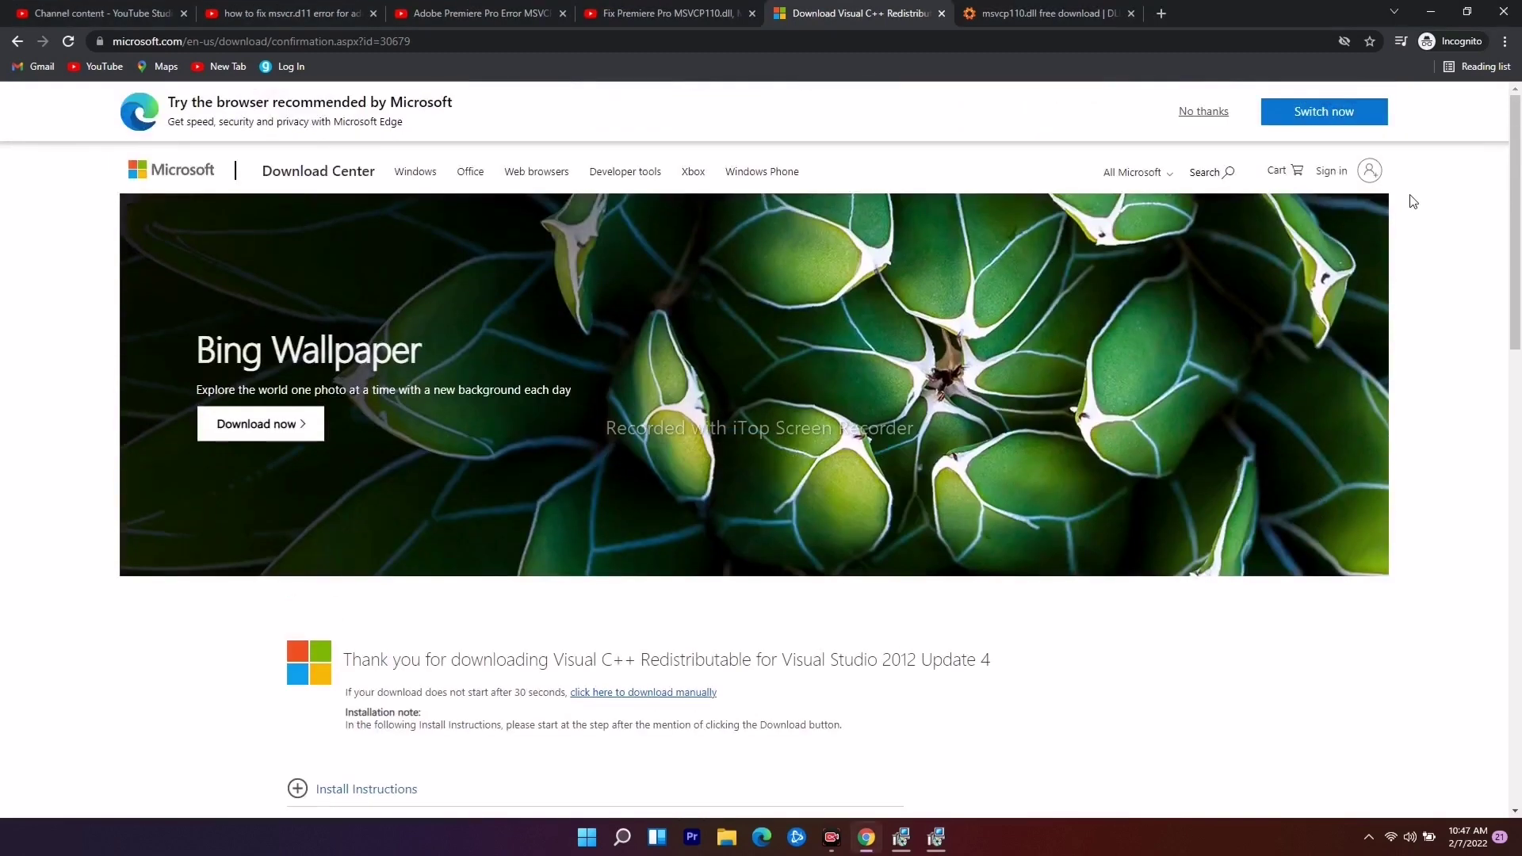
click(1438, 15)
right_click(845, 370)
click(854, 394)
click(693, 837)
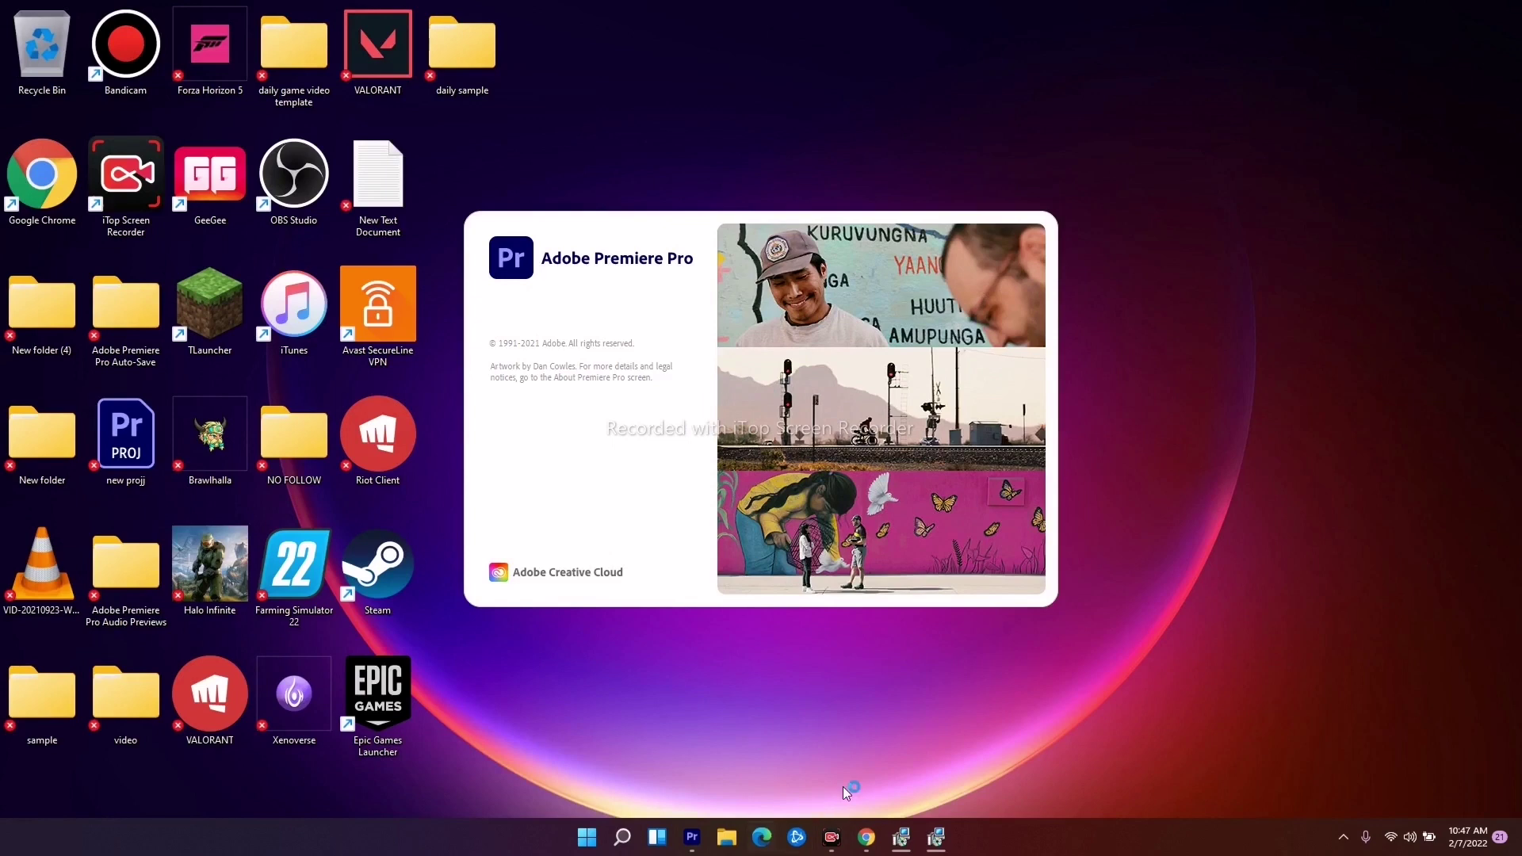
- Let Premiere Pro 2021 open without DLL errors, minimise it, and restore Chrome's thank-you page
right_click(692, 837)
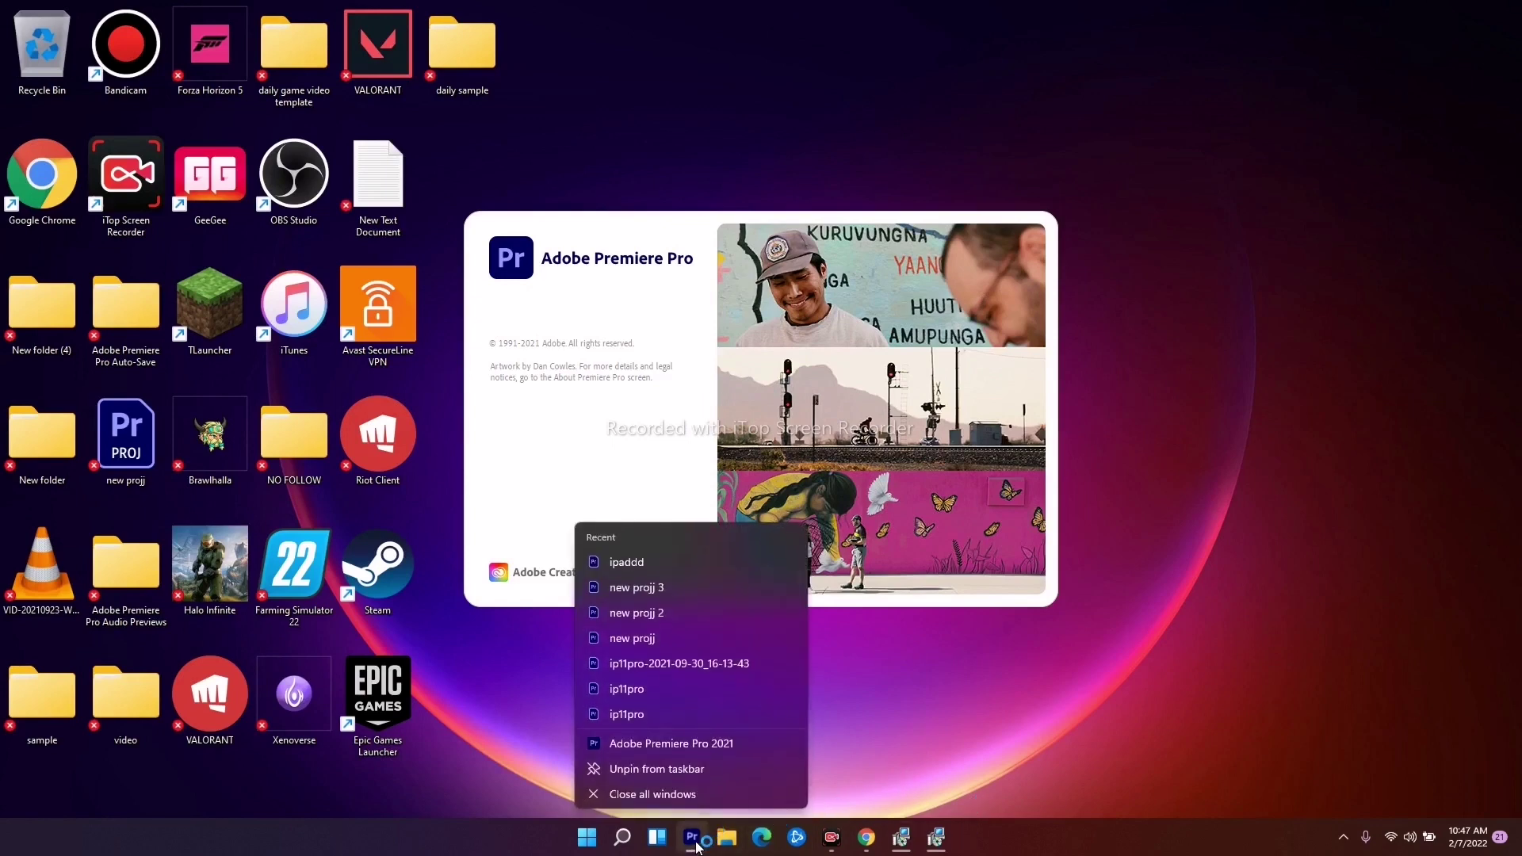
click(684, 796)
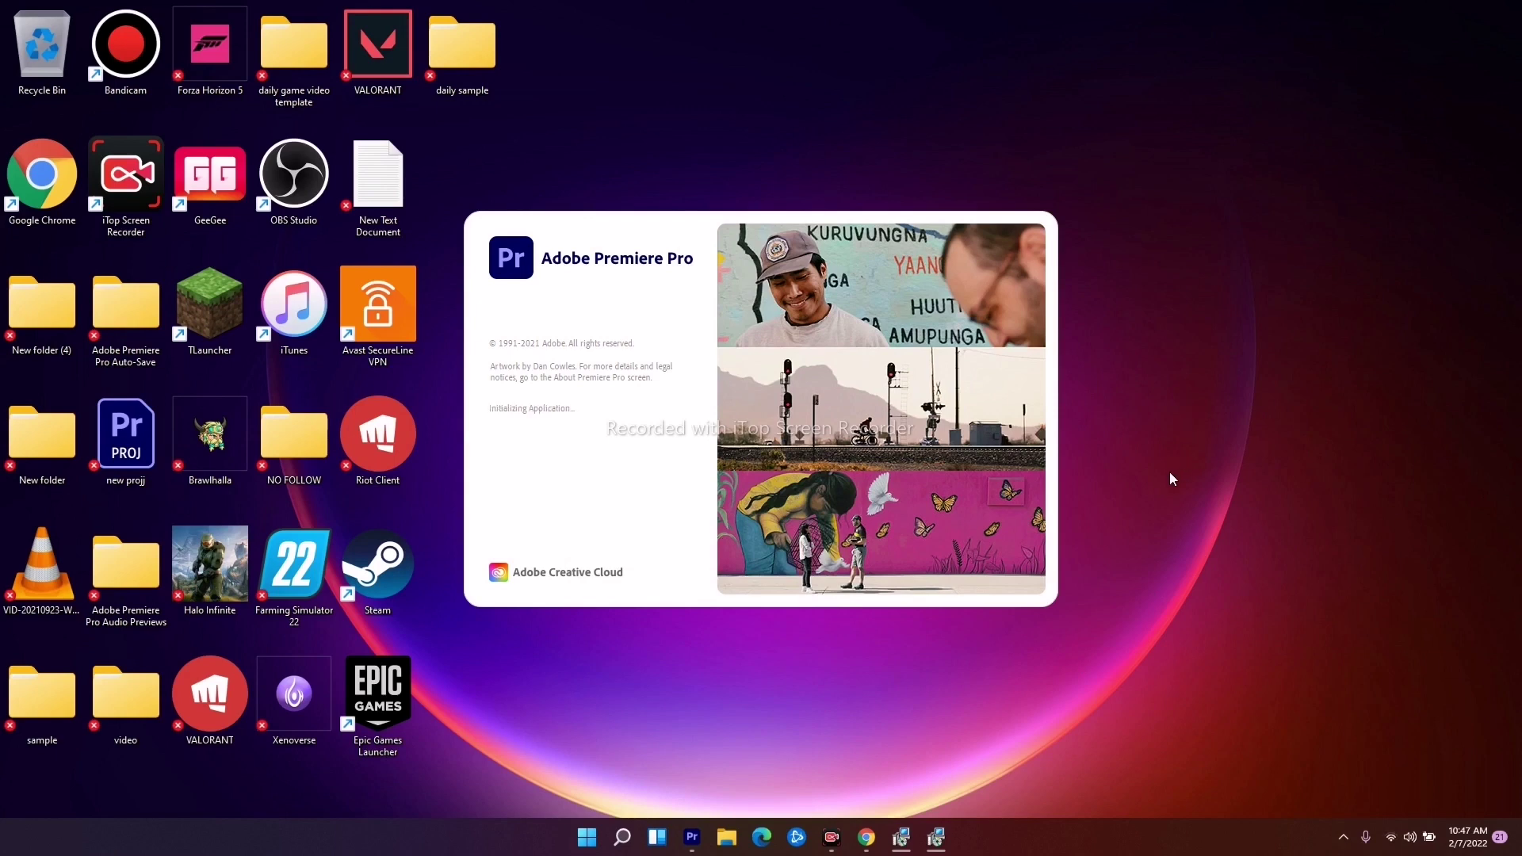
right_click(1184, 400)
click(1250, 470)
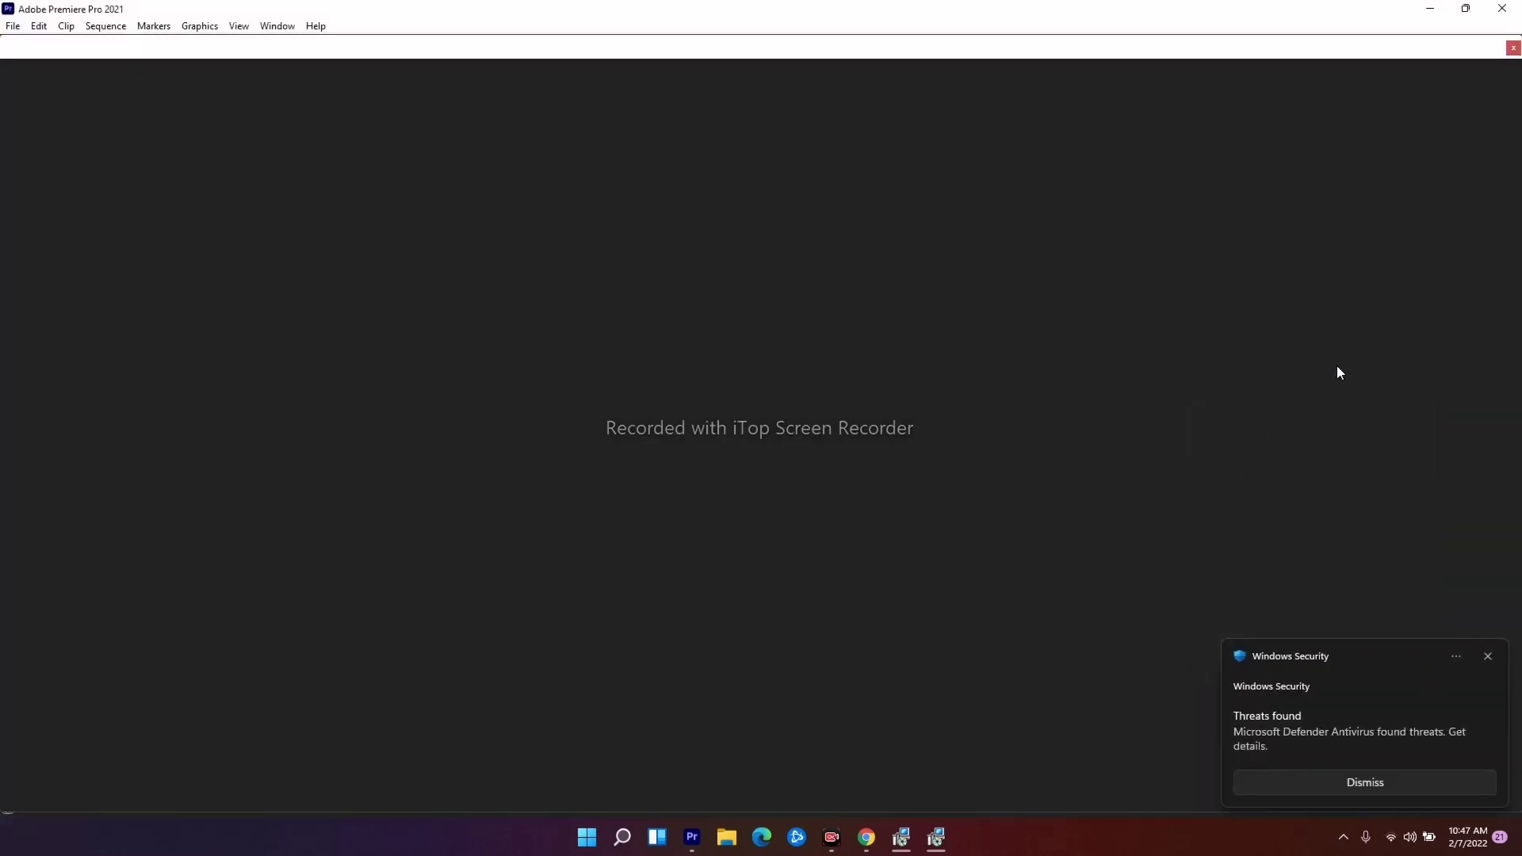
click(1434, 9)
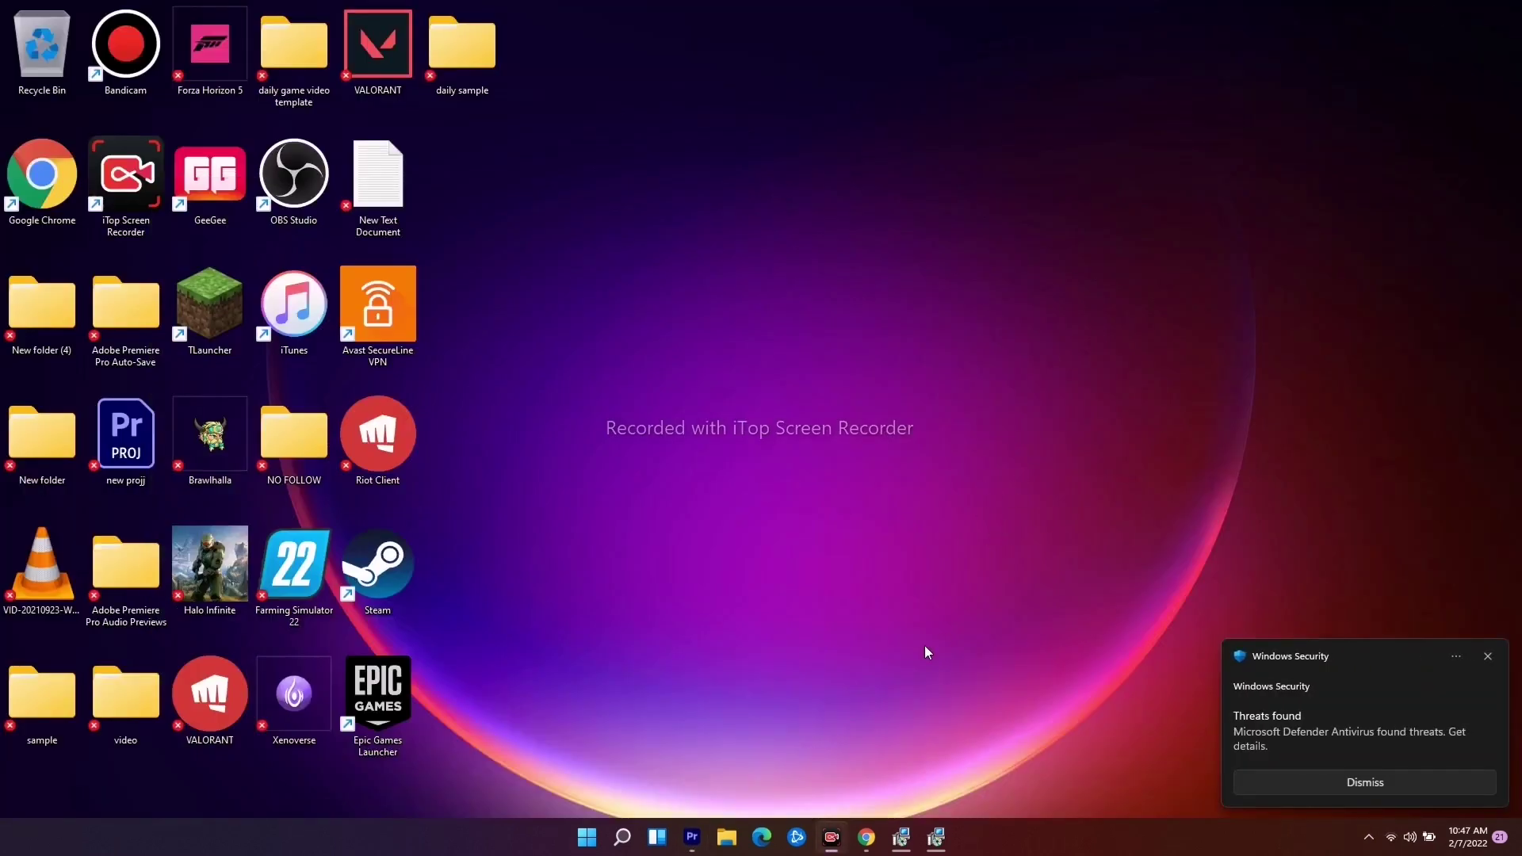
click(866, 837)
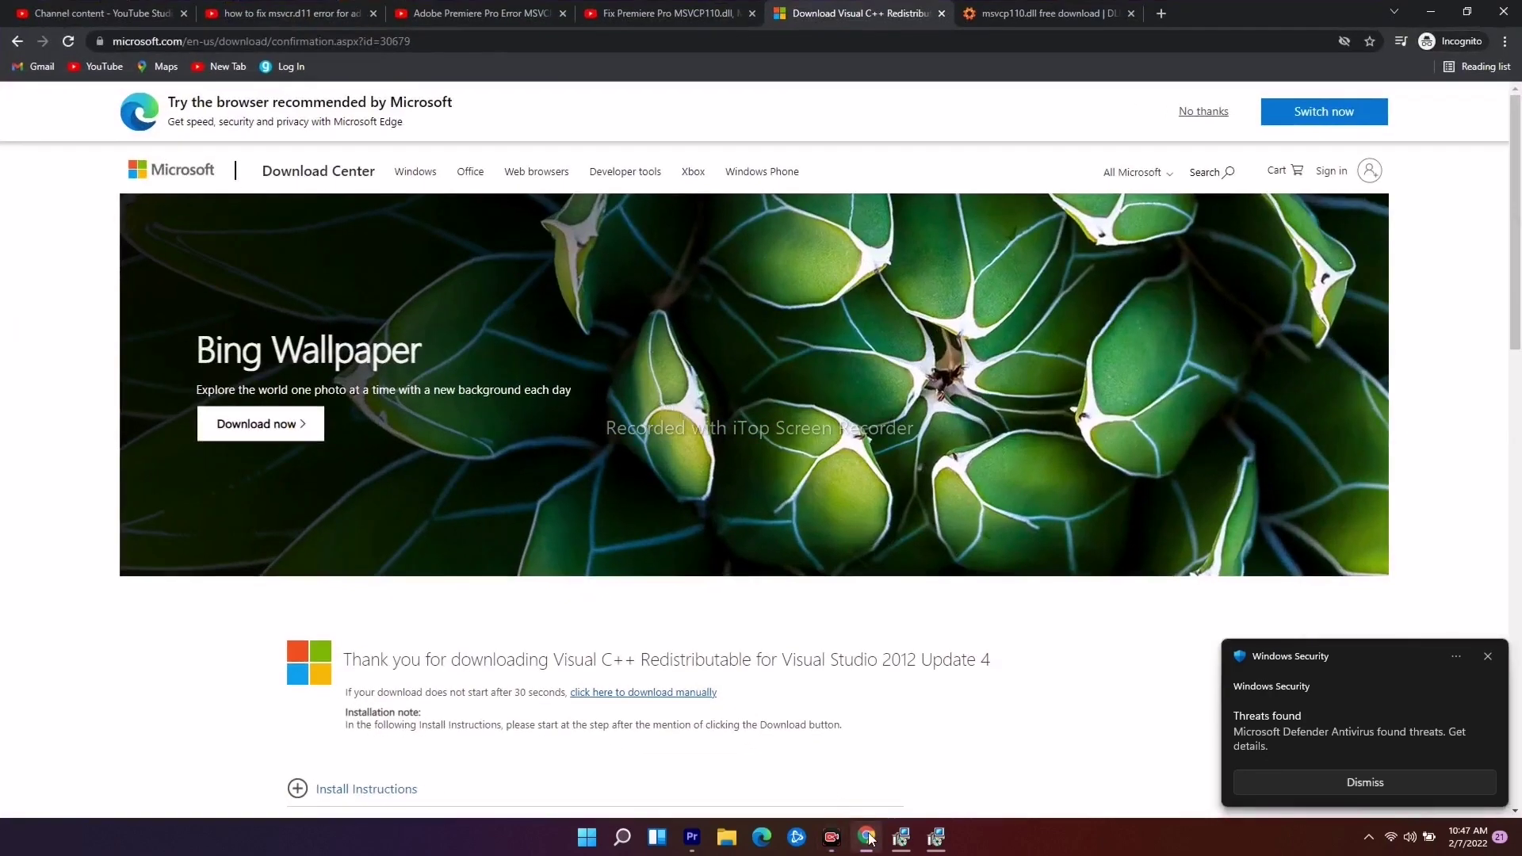
- Go back to the Google results and open the DLL-files.com msvcp110.dll download result
click(1015, 11)
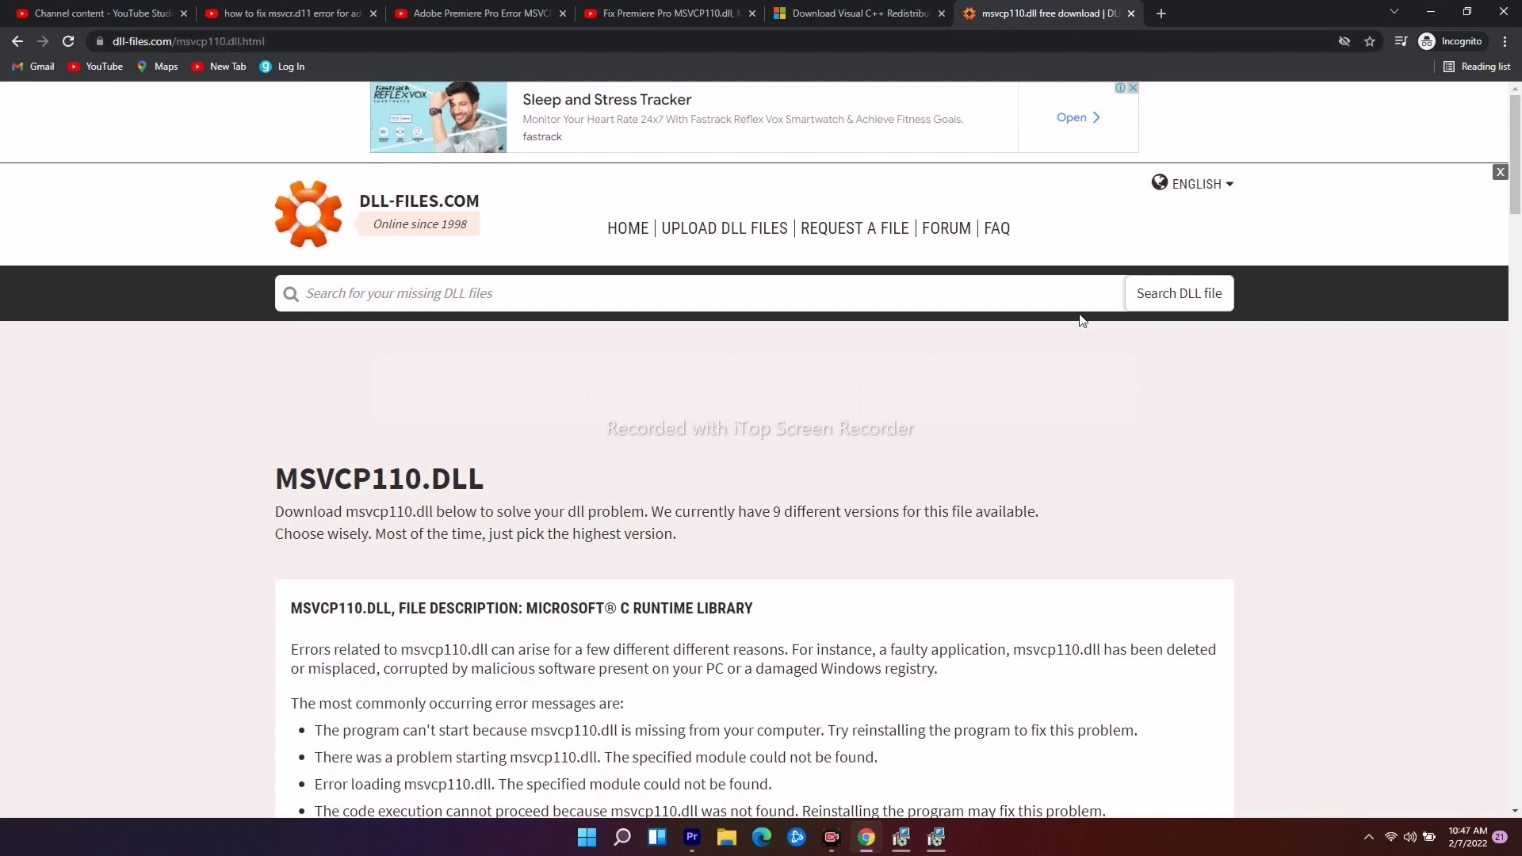
click(17, 41)
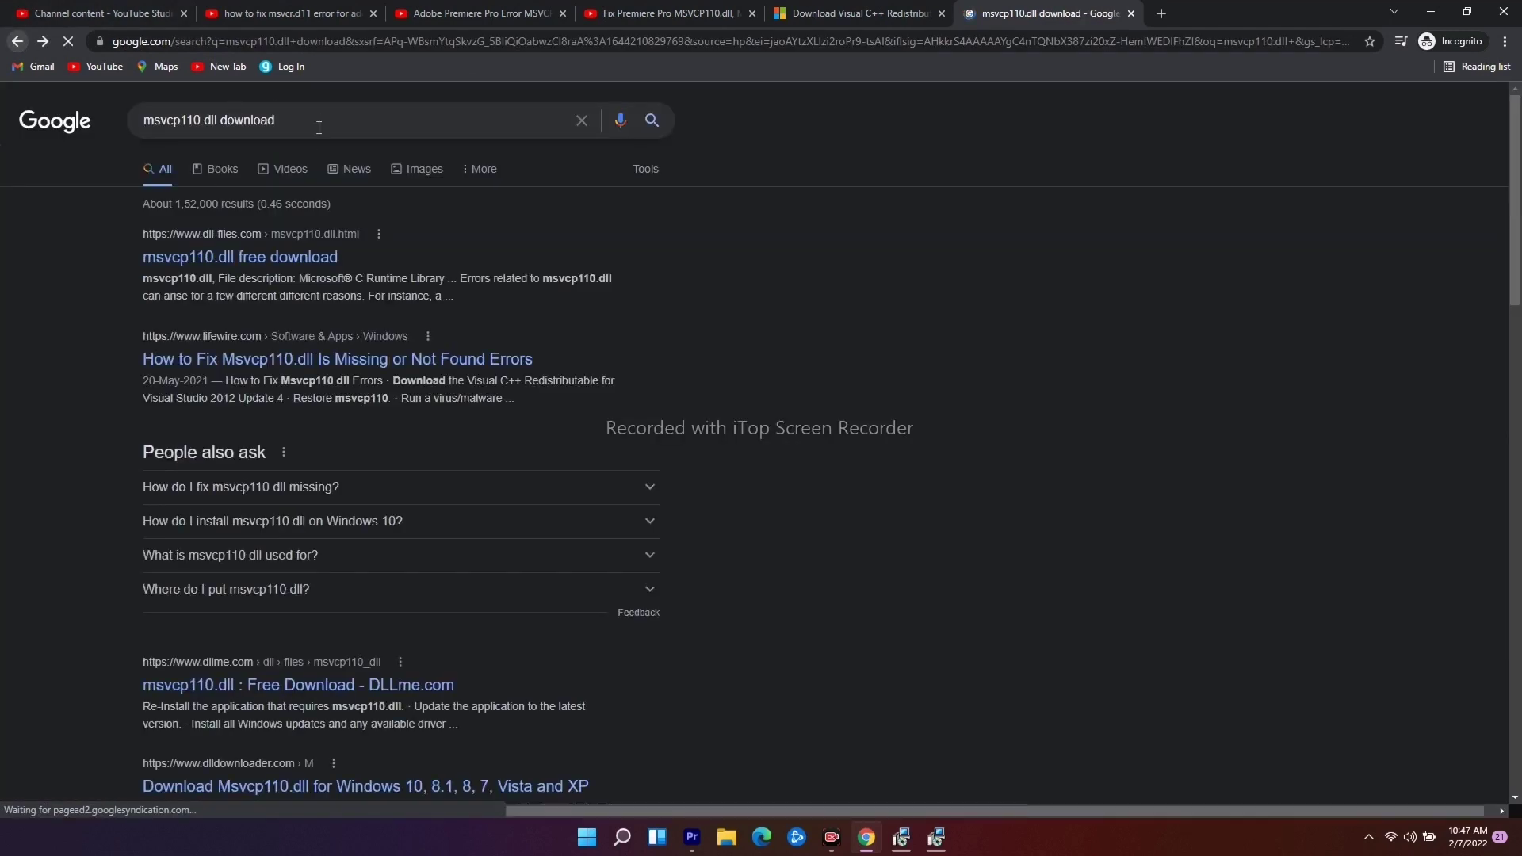
drag(315, 120, 123, 126)
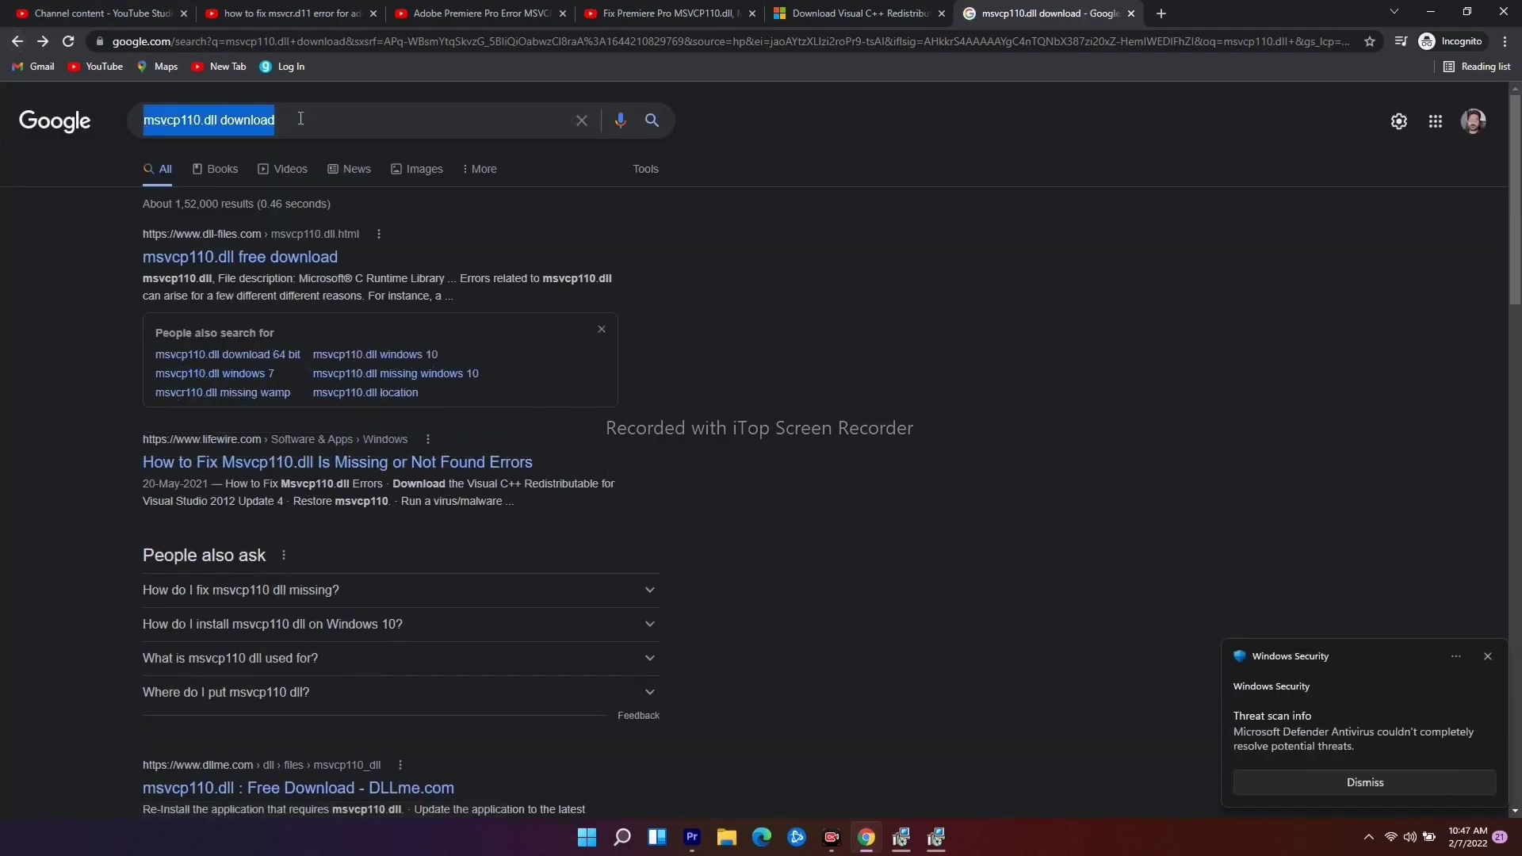
click(301, 119)
click(917, 297)
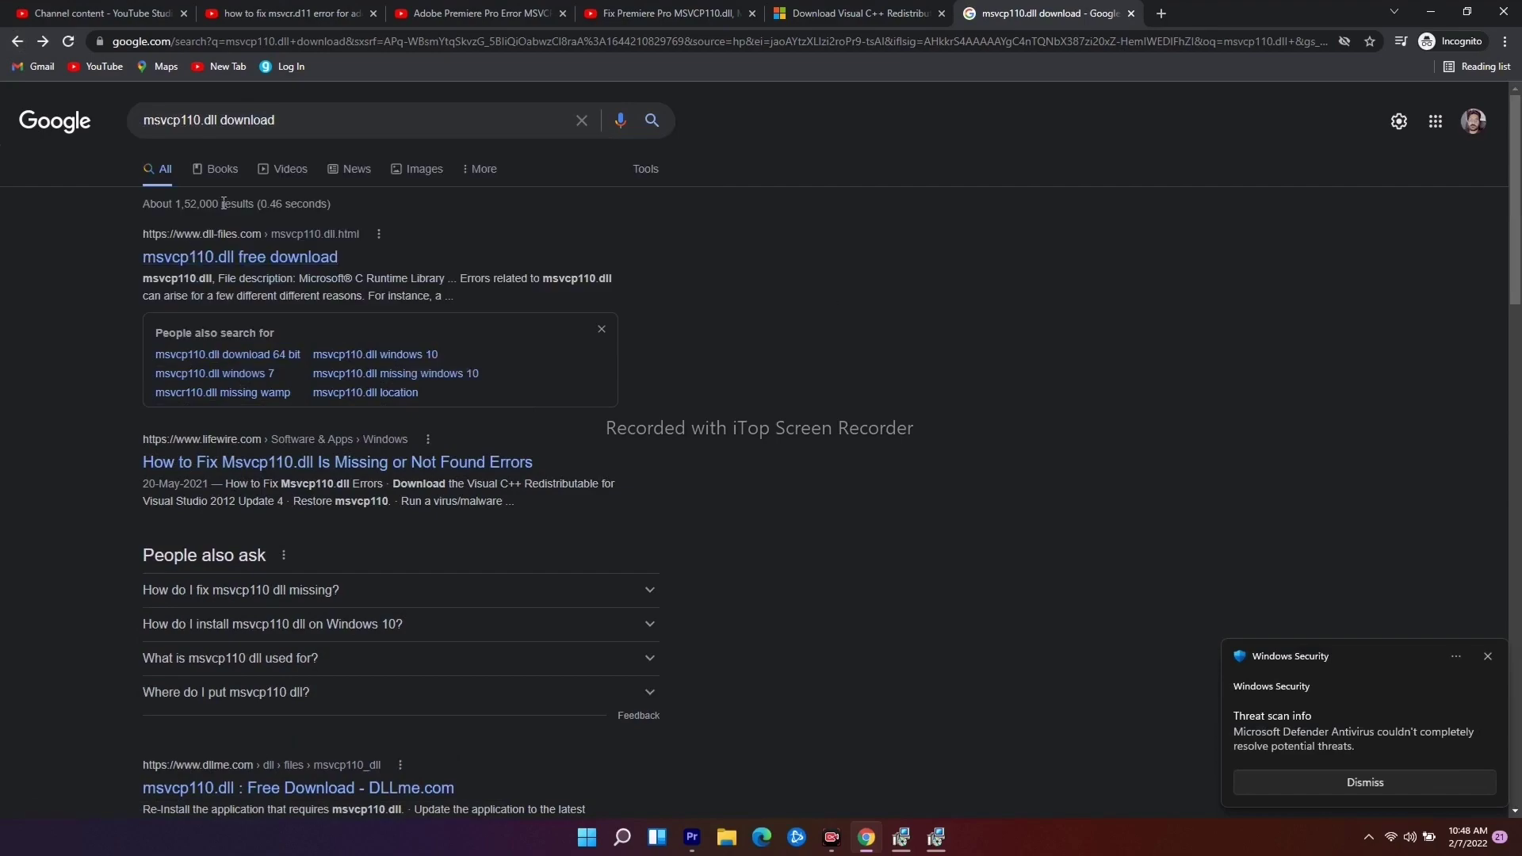
click(245, 262)
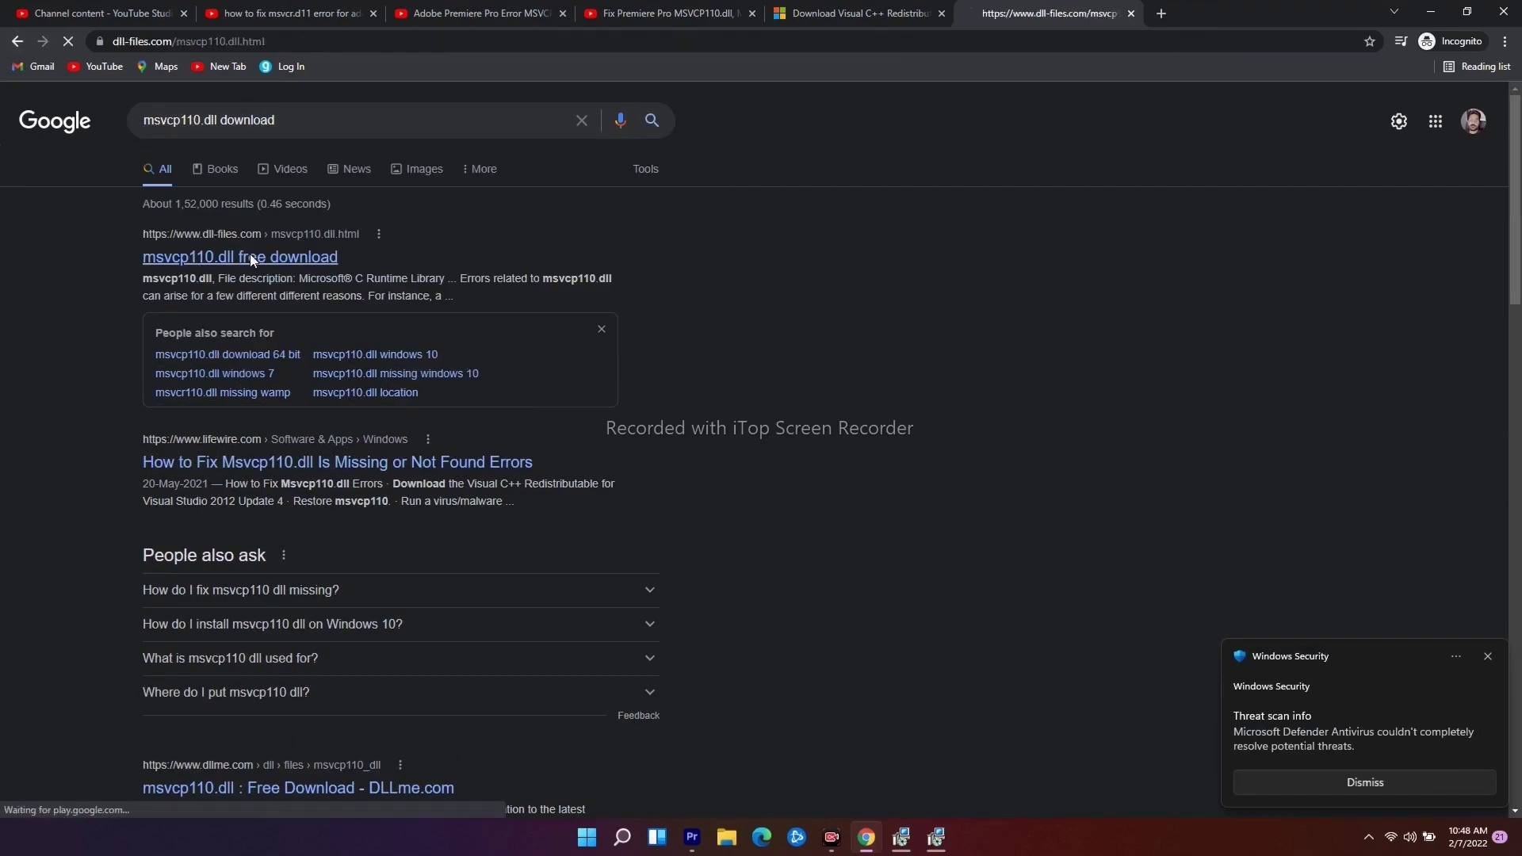
- Download the 64-bit msvcp110.dll version 11.0.61135.400, dismissing the full-page ad
scroll(1063, 377, down, 10)
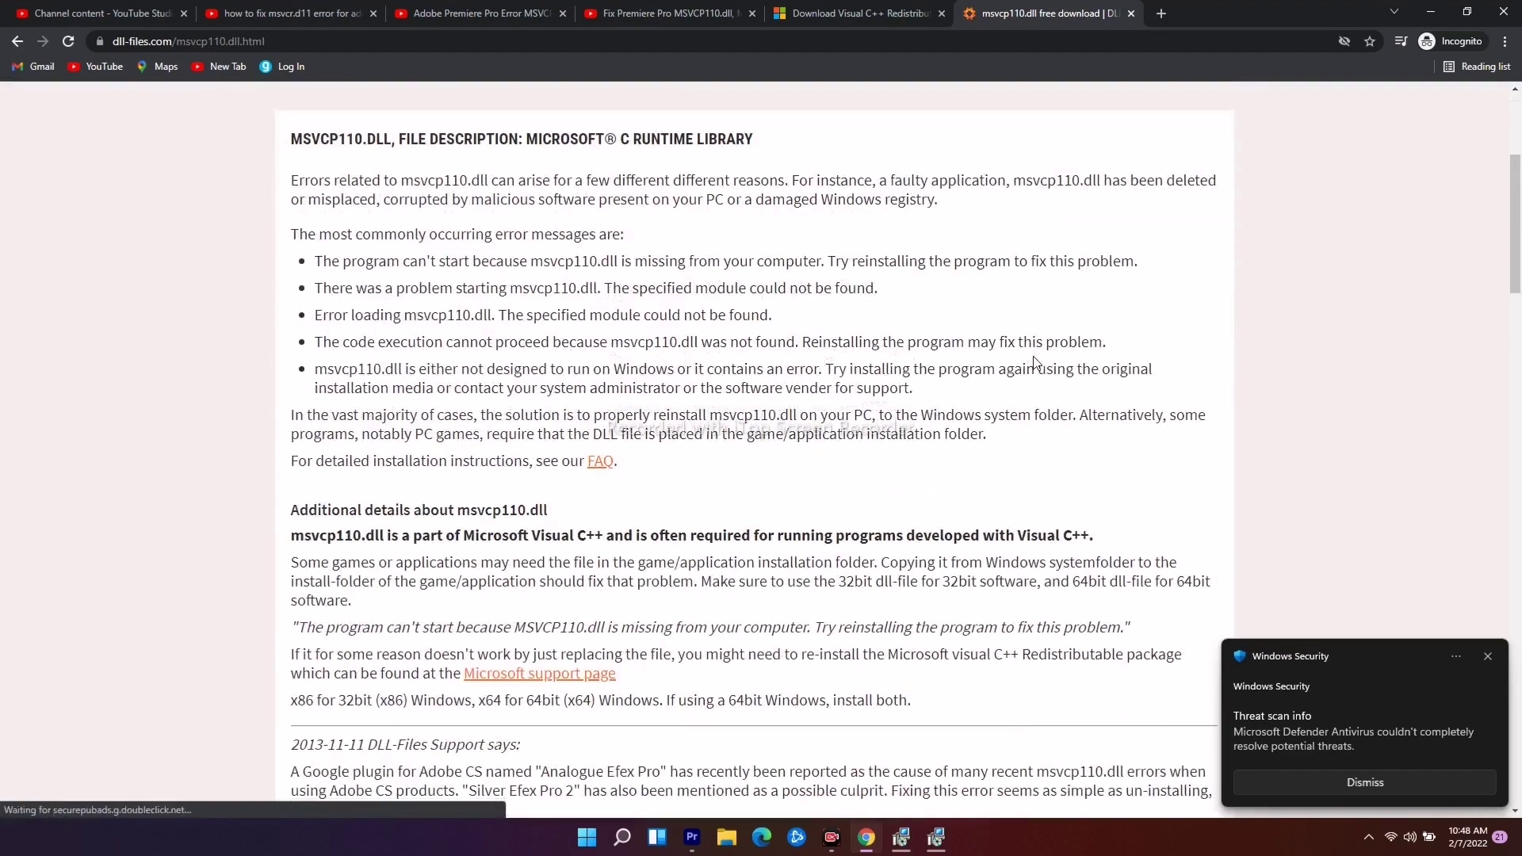
scroll(1036, 358, down, 4)
scroll(1281, 378, up, 3)
scroll(1281, 379, down, 3)
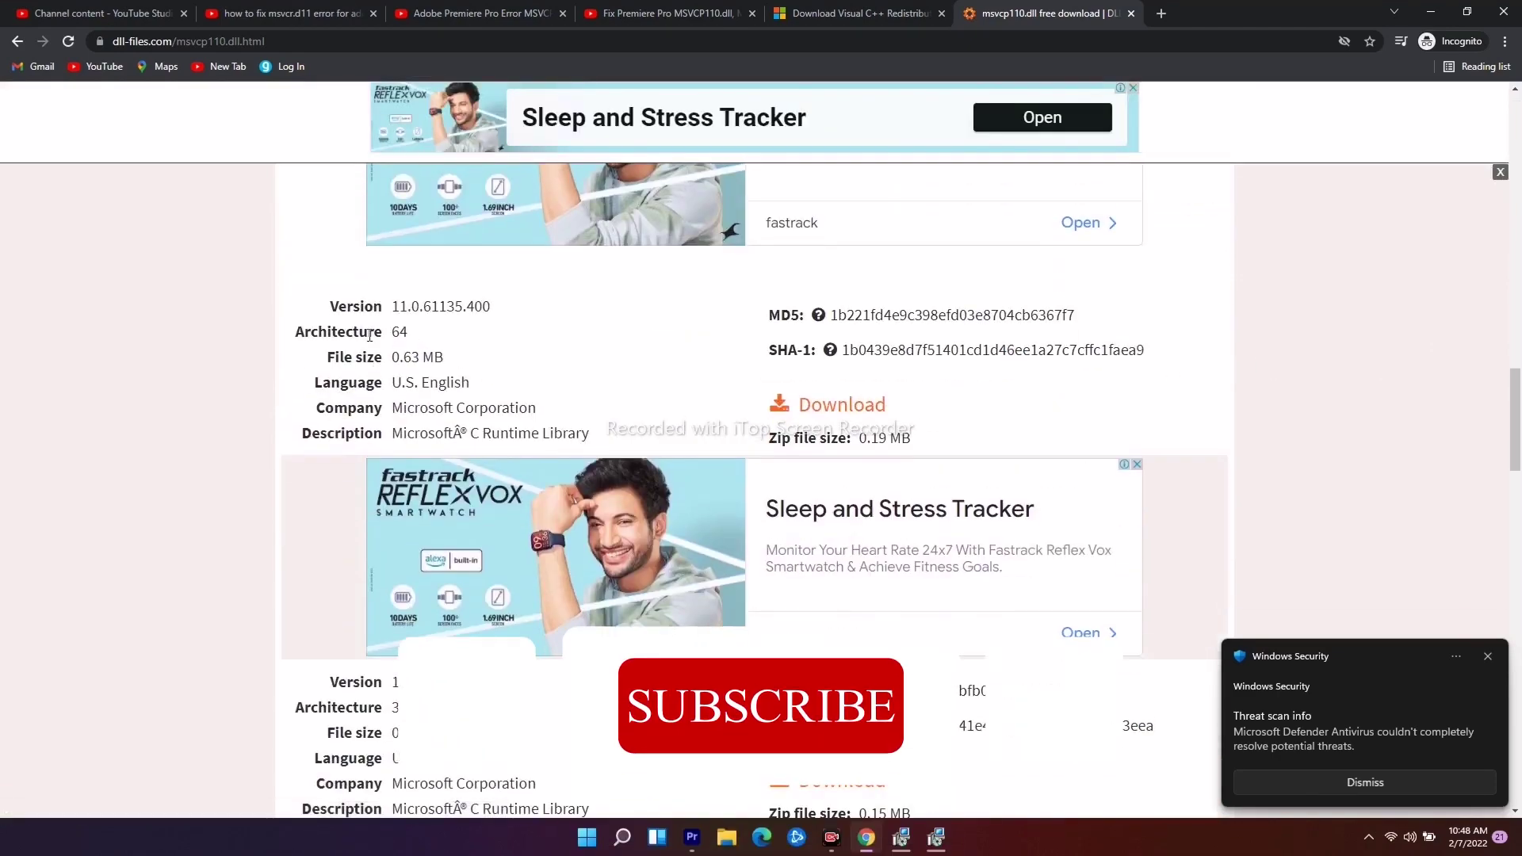
click(840, 405)
click(874, 277)
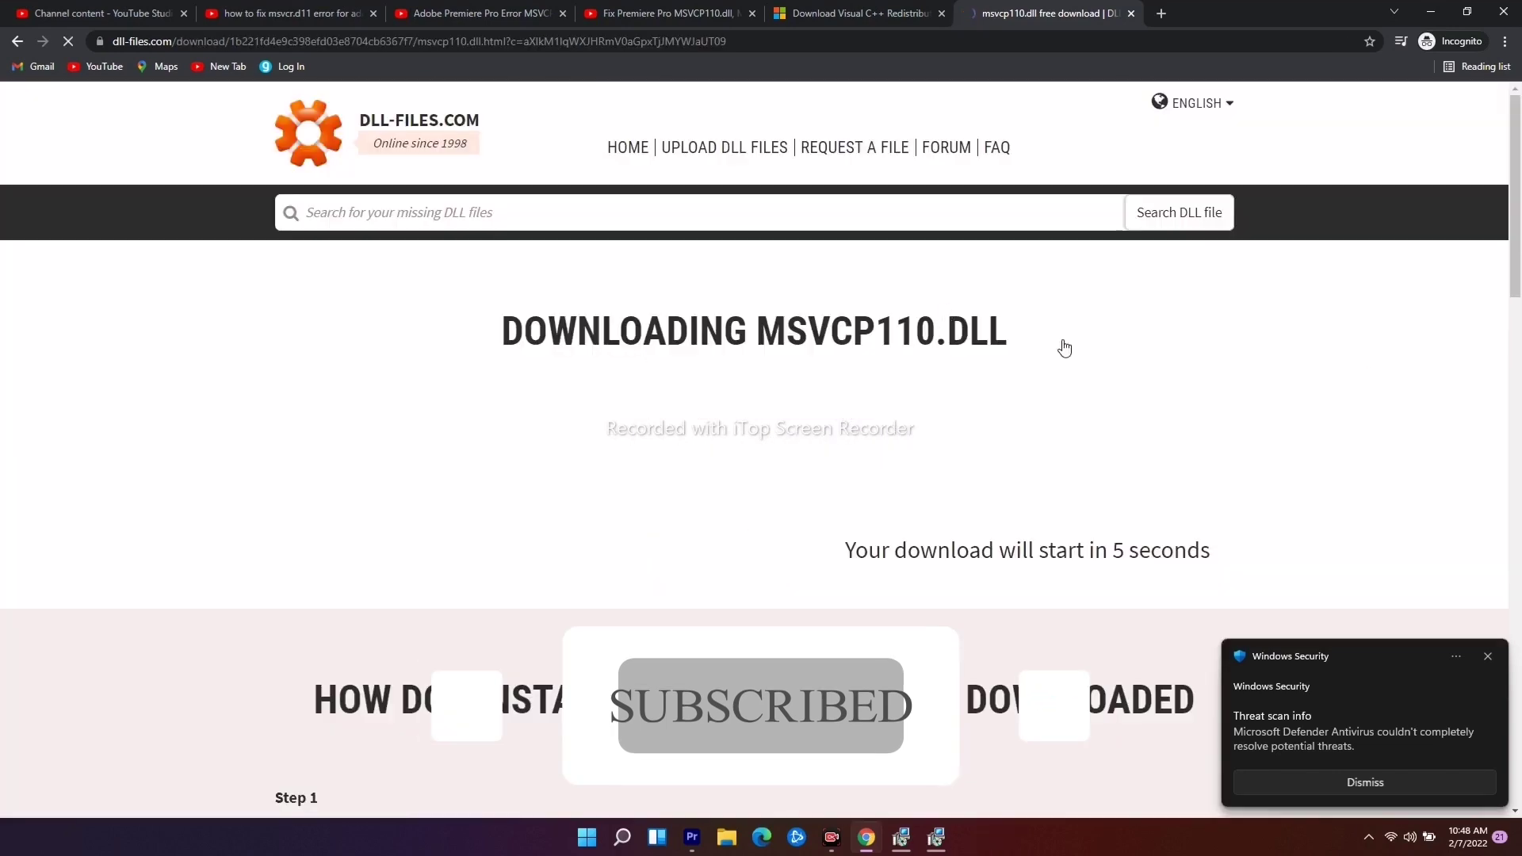
- Bring Chrome back and open the finished msvcp110.zip from the downloads bar
scroll(1391, 369, down, 3)
scroll(1391, 369, up, 3)
scroll(1391, 369, down, 5)
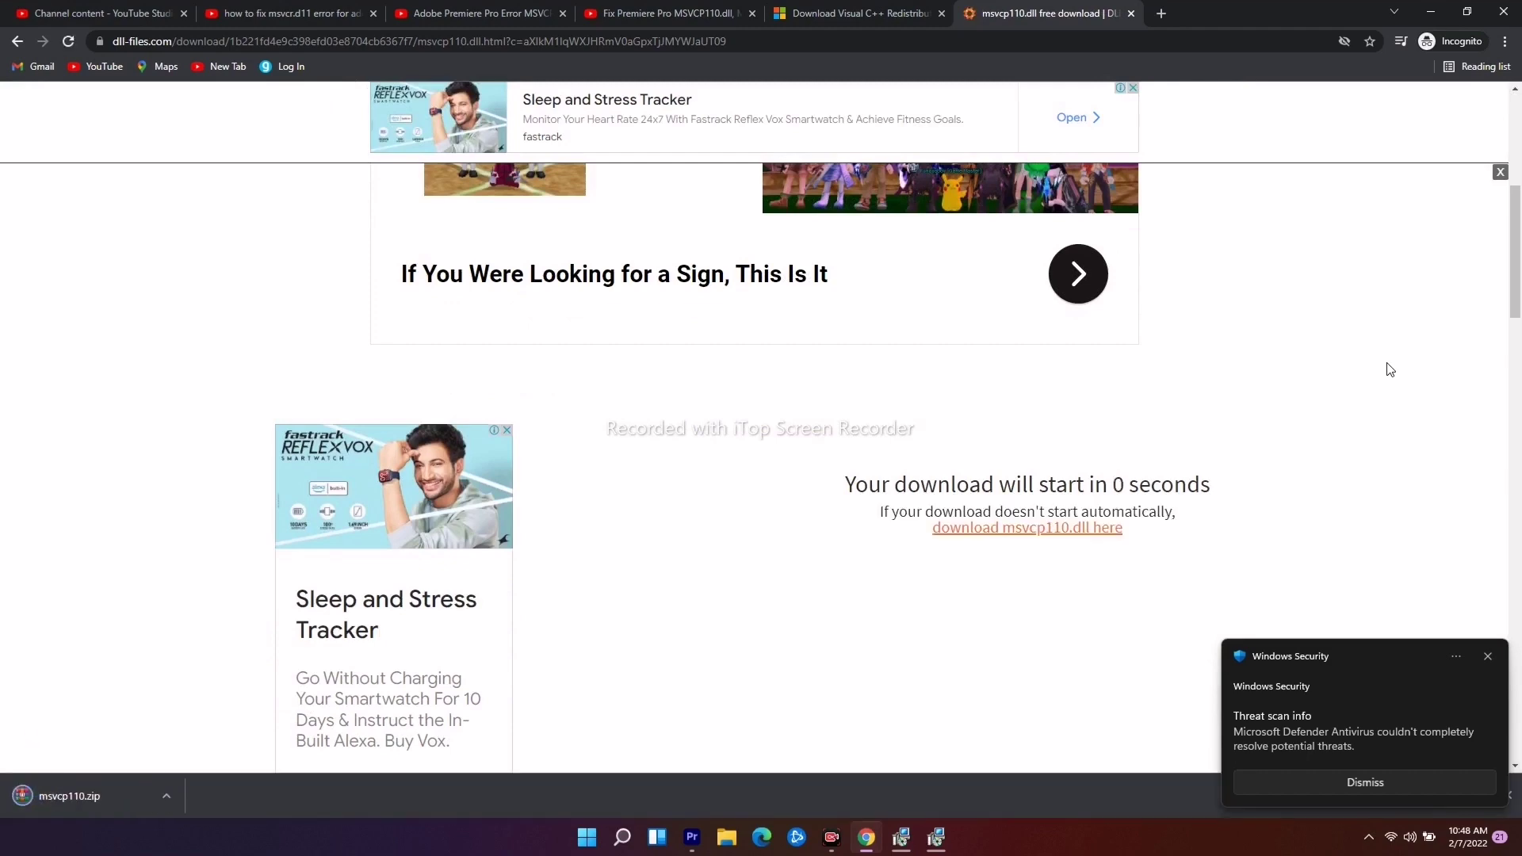
click(1435, 13)
click(867, 845)
click(163, 797)
- Open msvcp110.zip in WinRAR past the licence nag, then close it and minimise Chrome
click(198, 695)
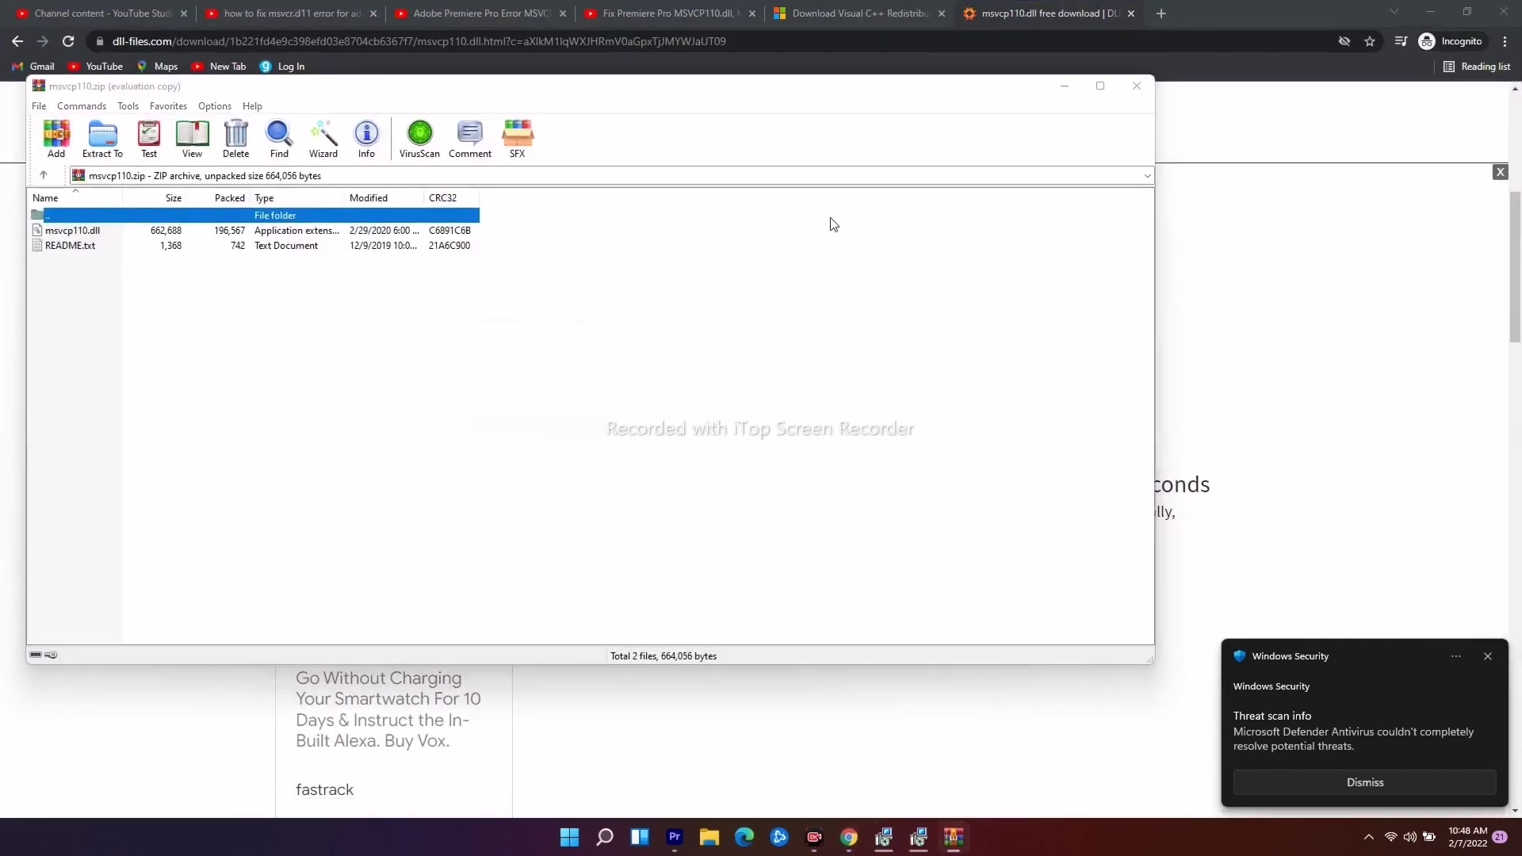
click(712, 315)
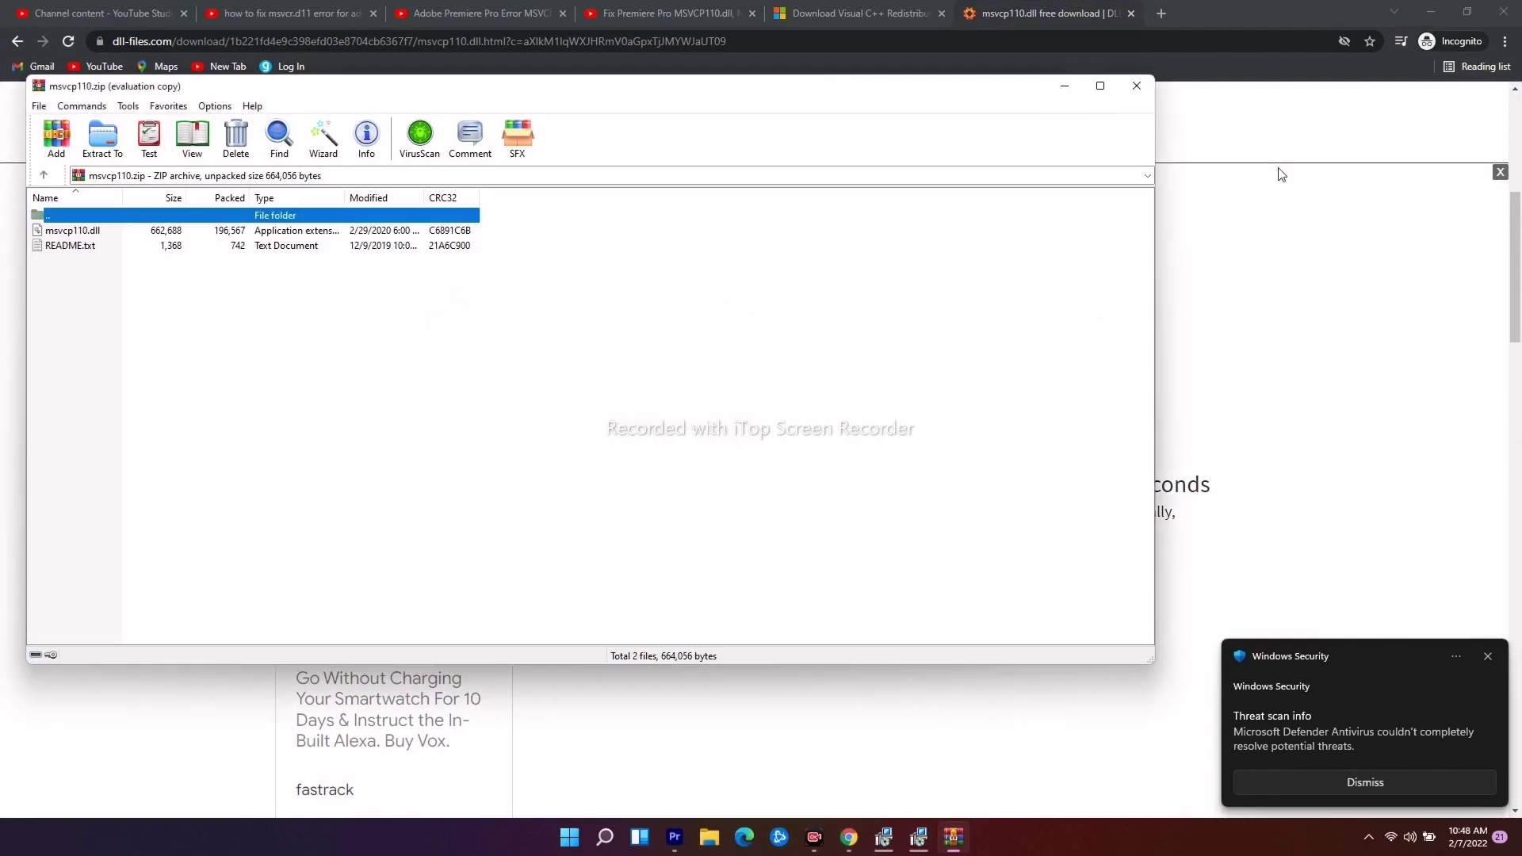
click(1136, 87)
click(1431, 11)
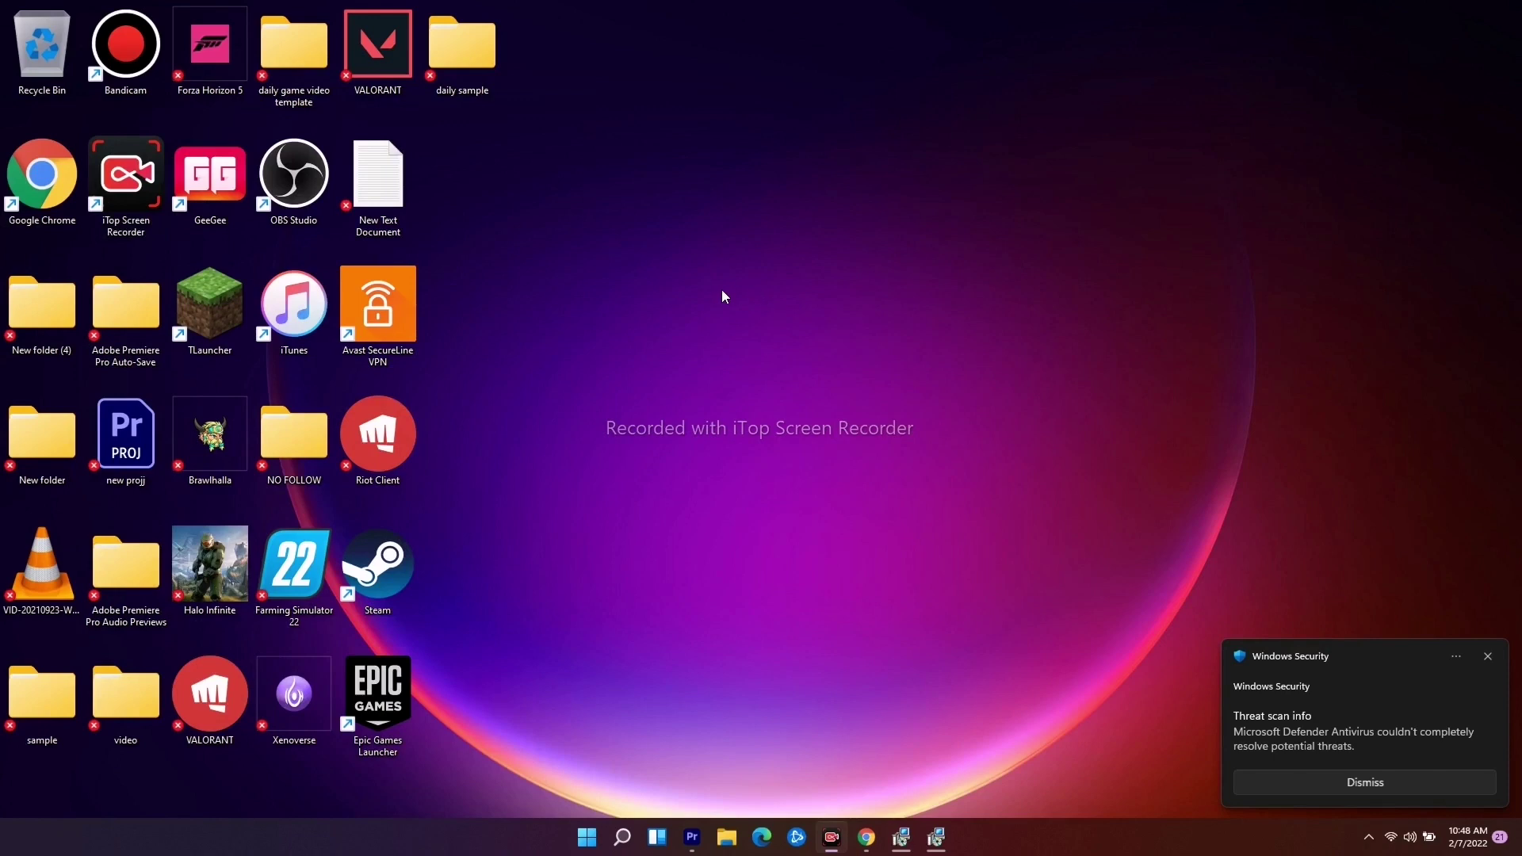
- Browse File Explorer through This PC, OS (C:) and Windows into System32
click(720, 846)
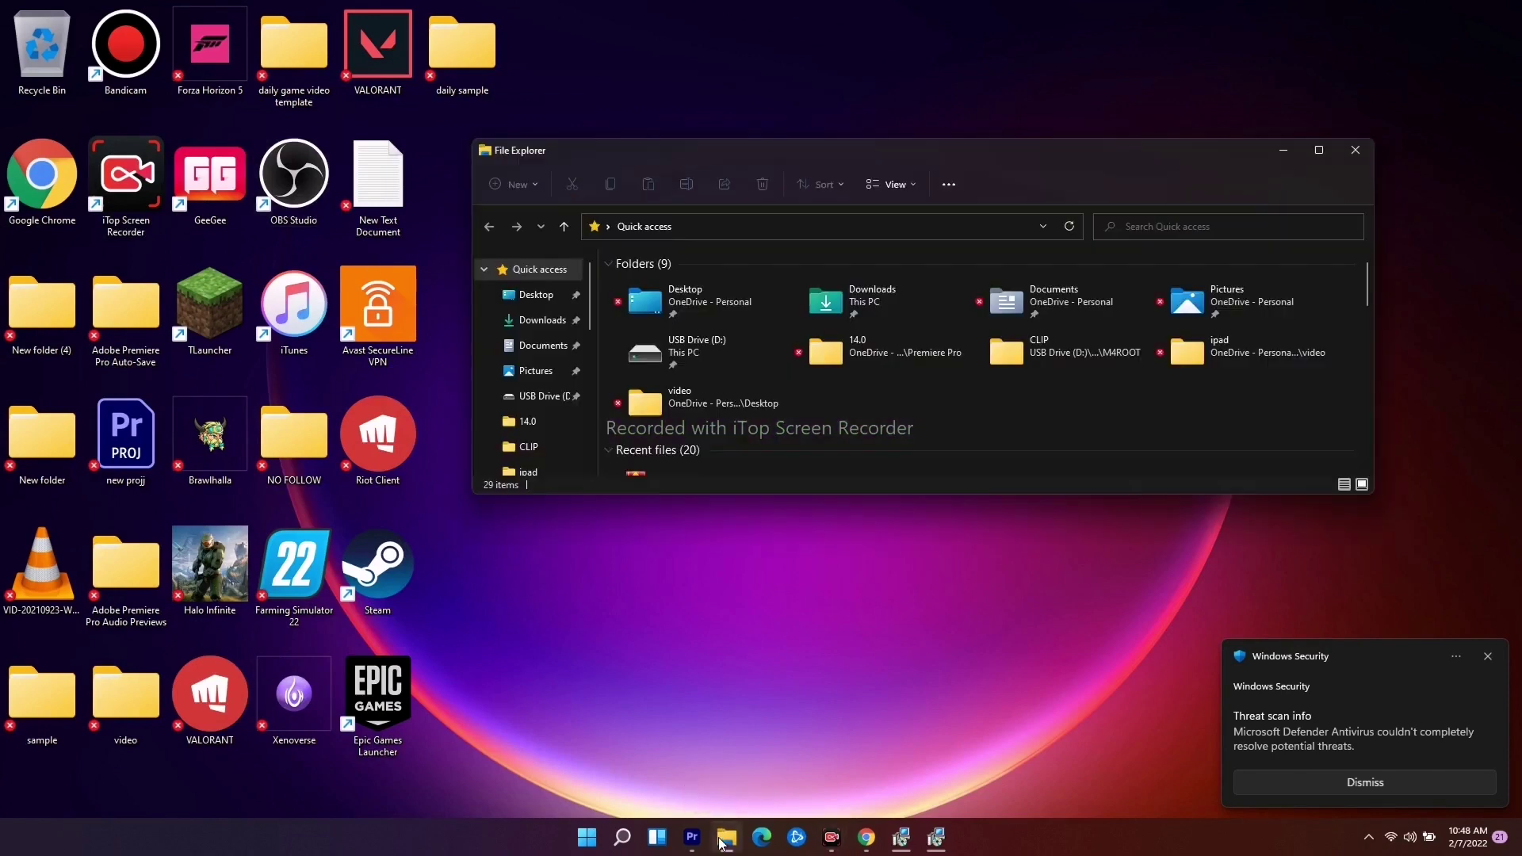
scroll(555, 339, down, 1)
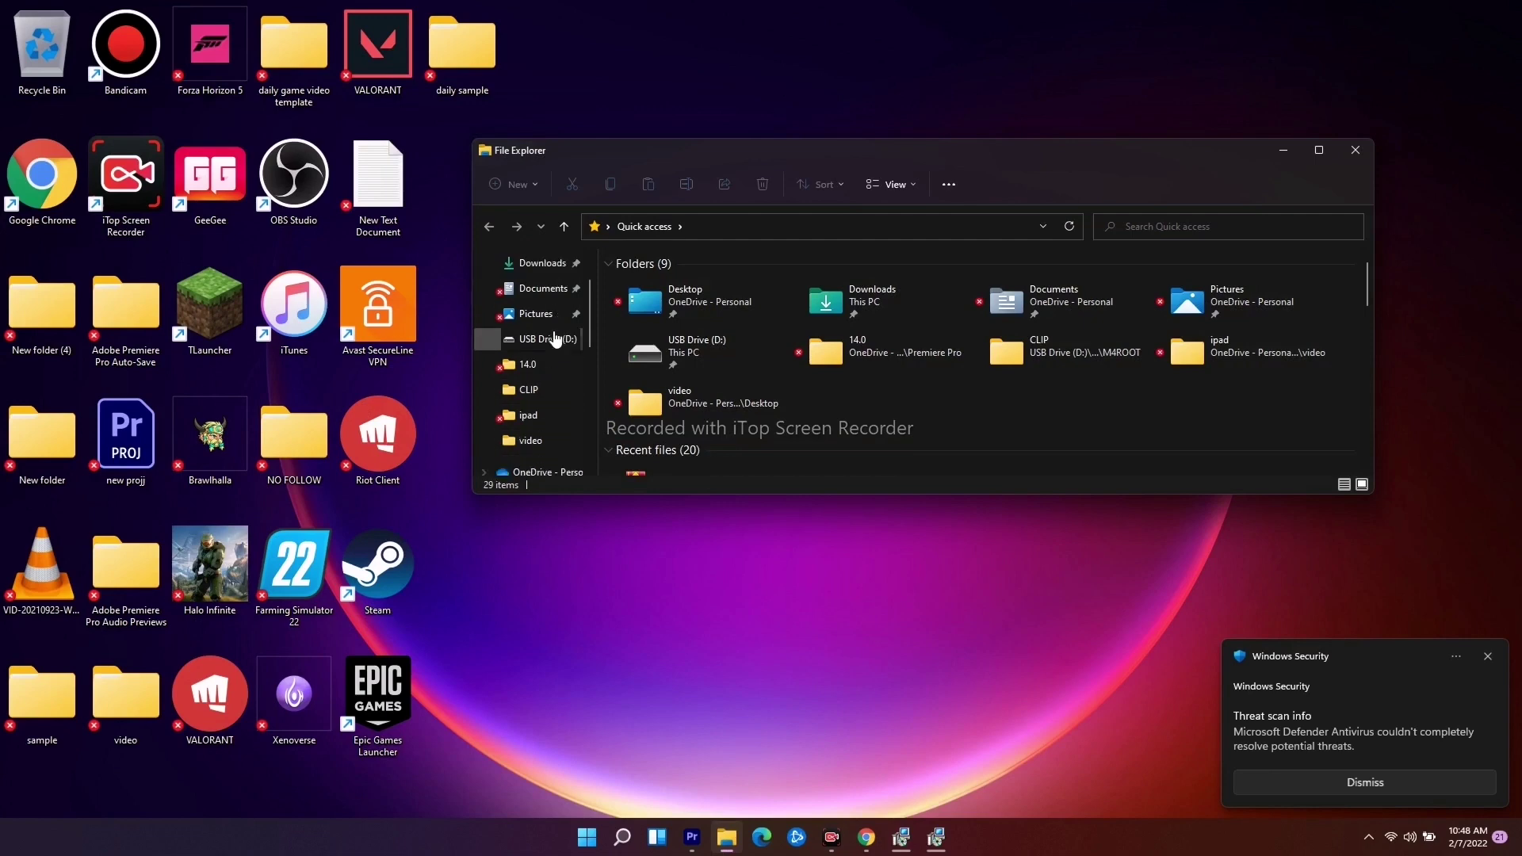
scroll(529, 365, down, 3)
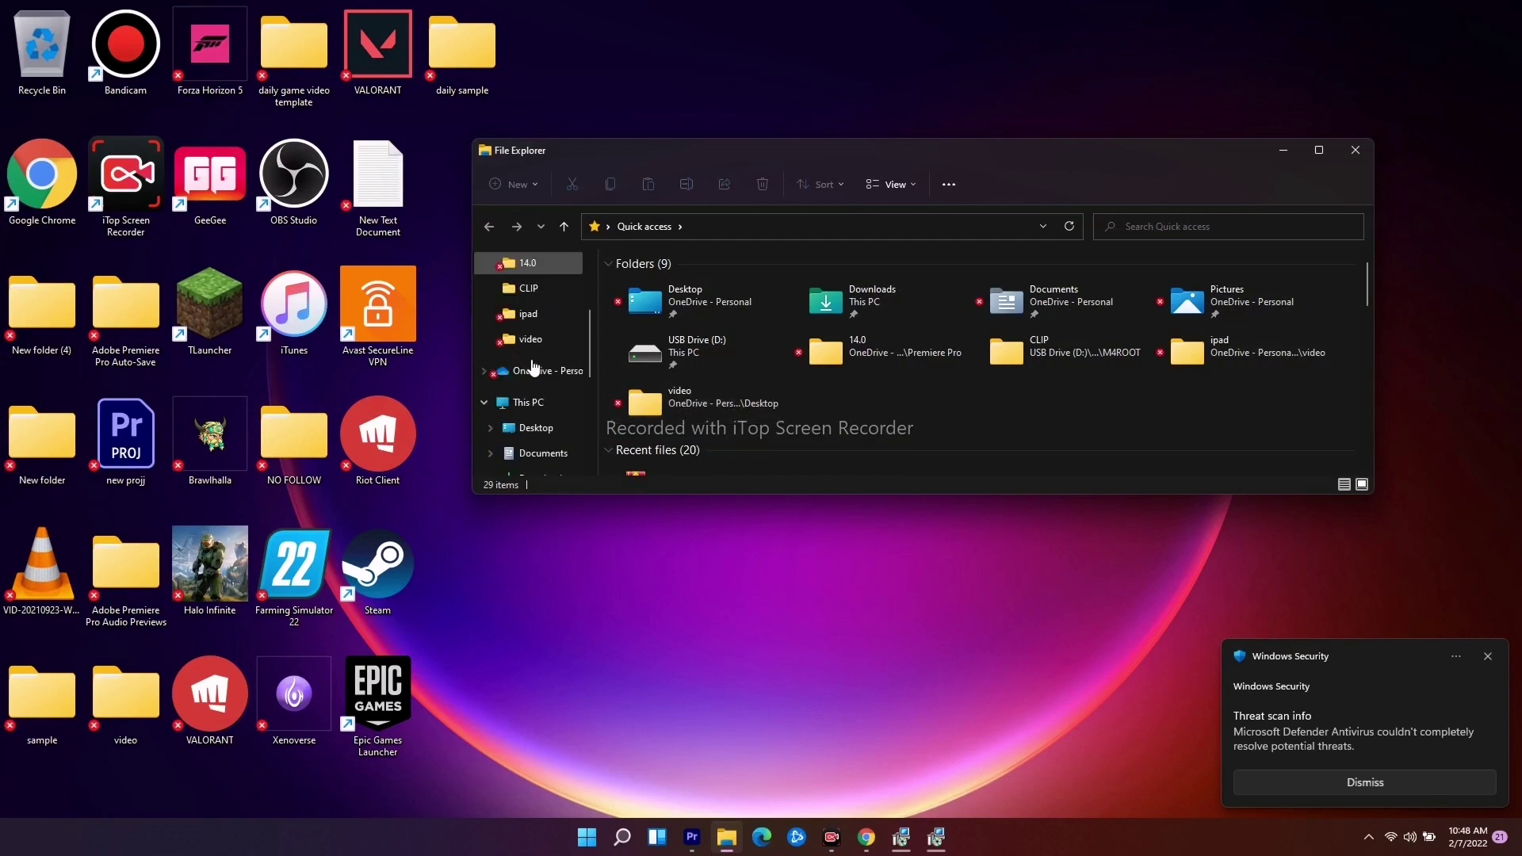
scroll(541, 413, down, 1)
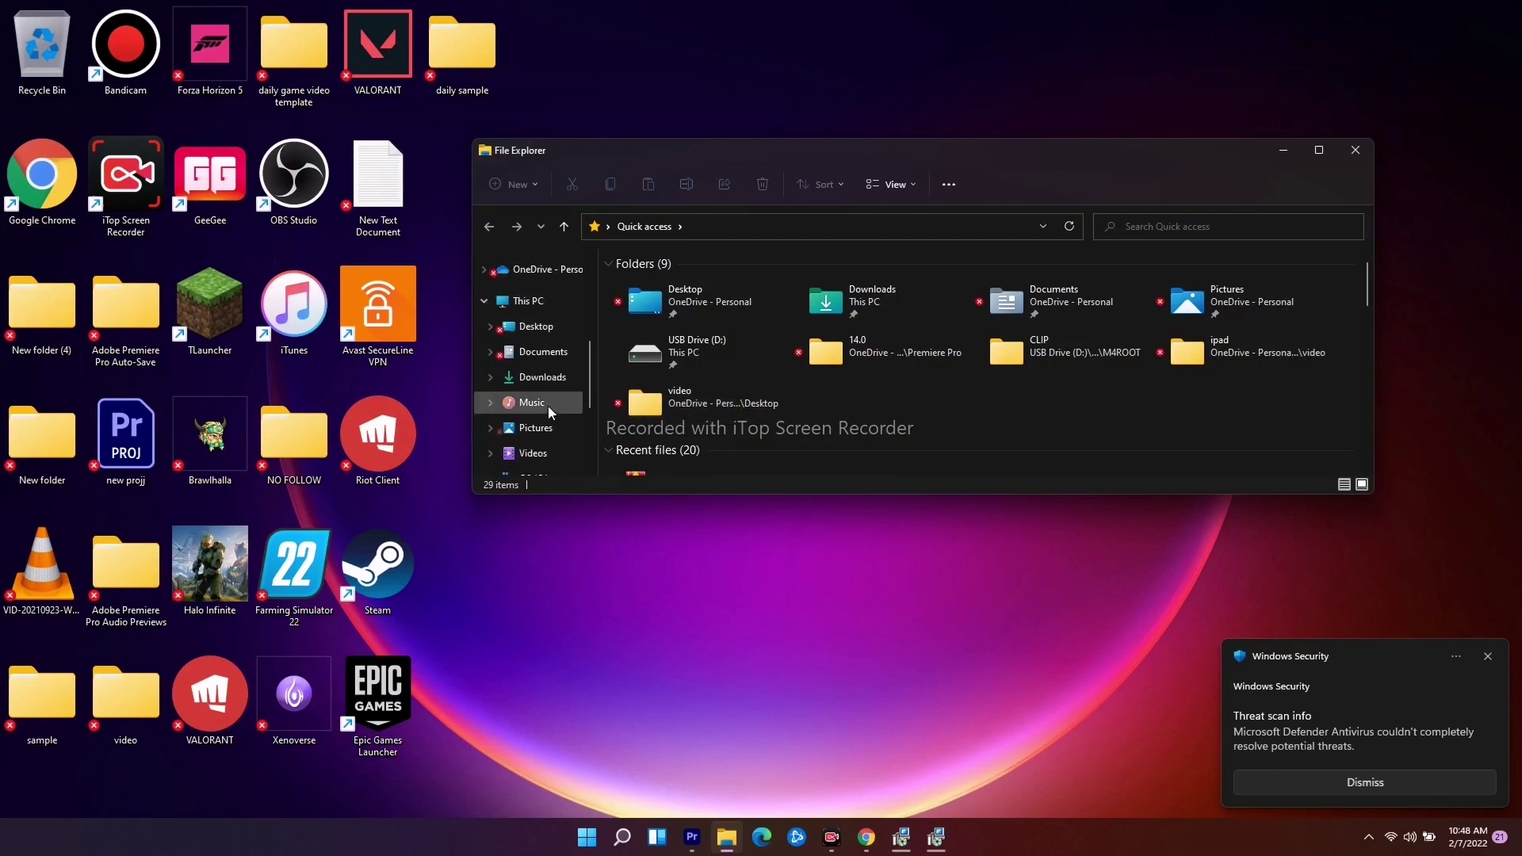
click(528, 374)
double_click(744, 425)
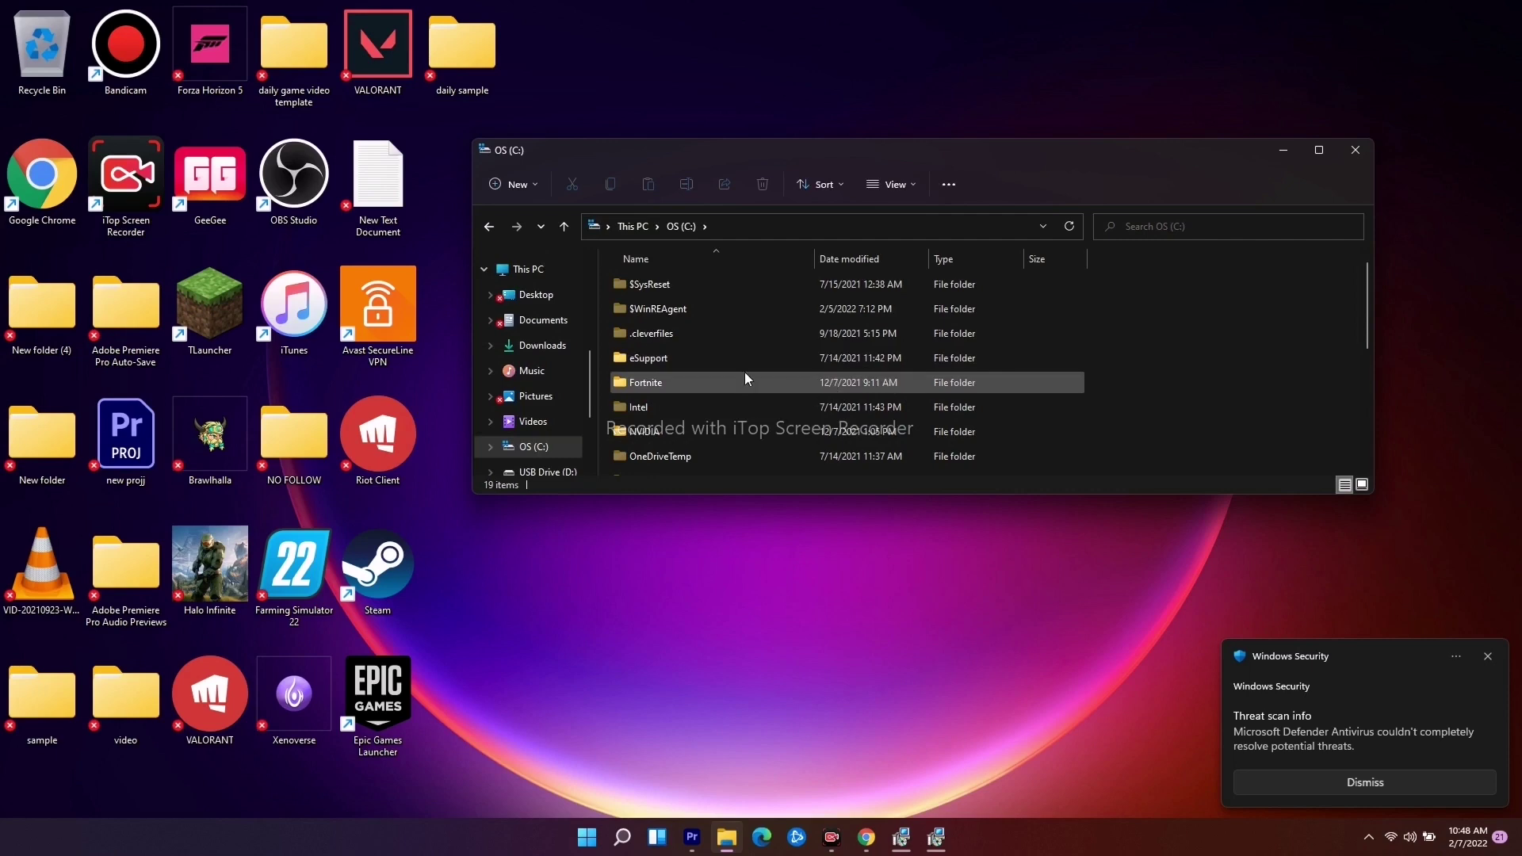
scroll(745, 388, down, 2)
scroll(749, 388, down, 1)
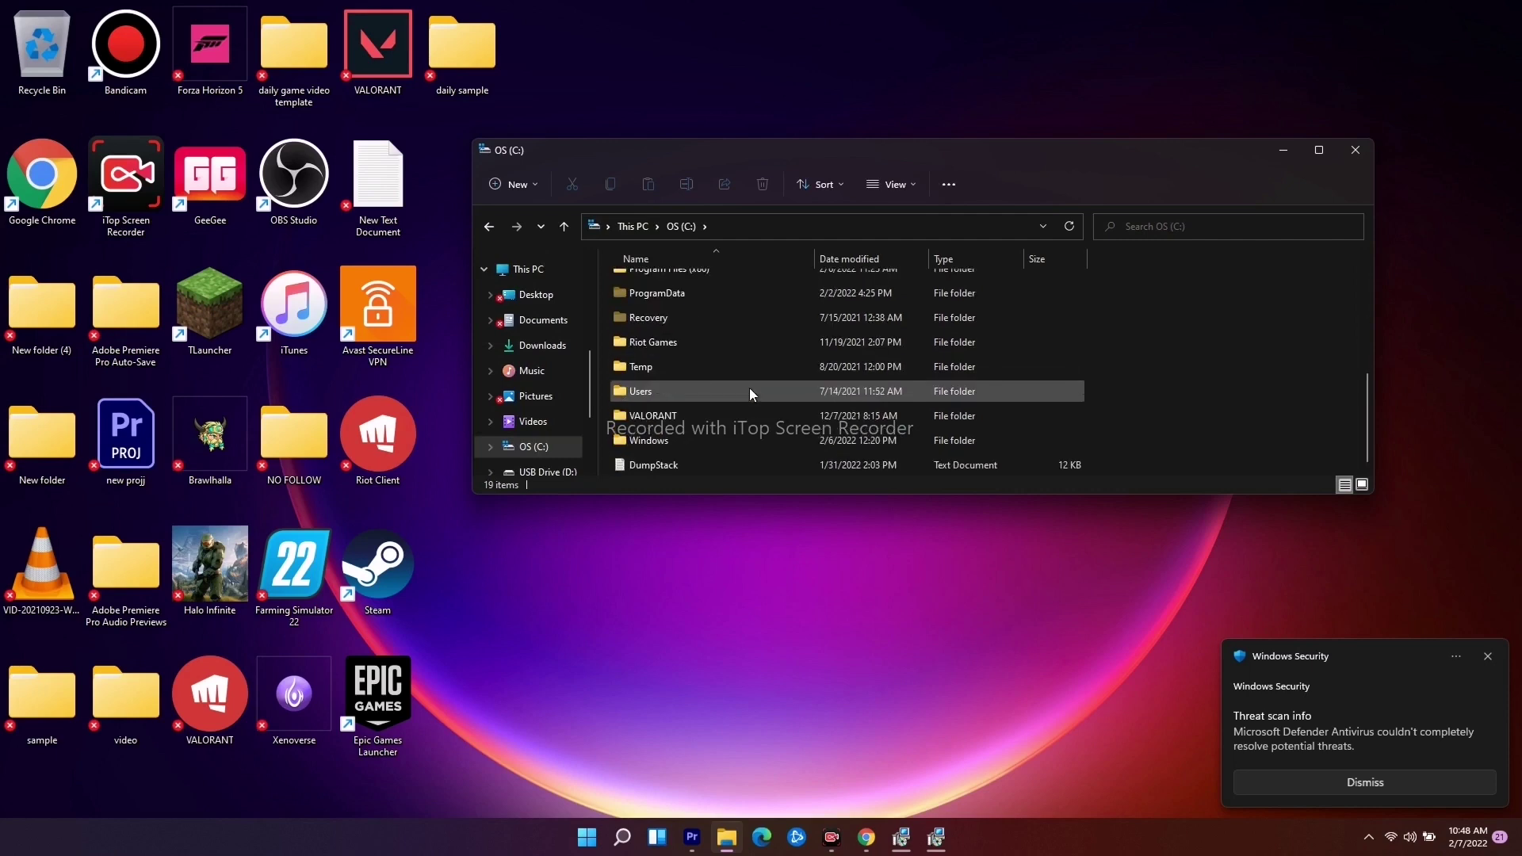
double_click(678, 431)
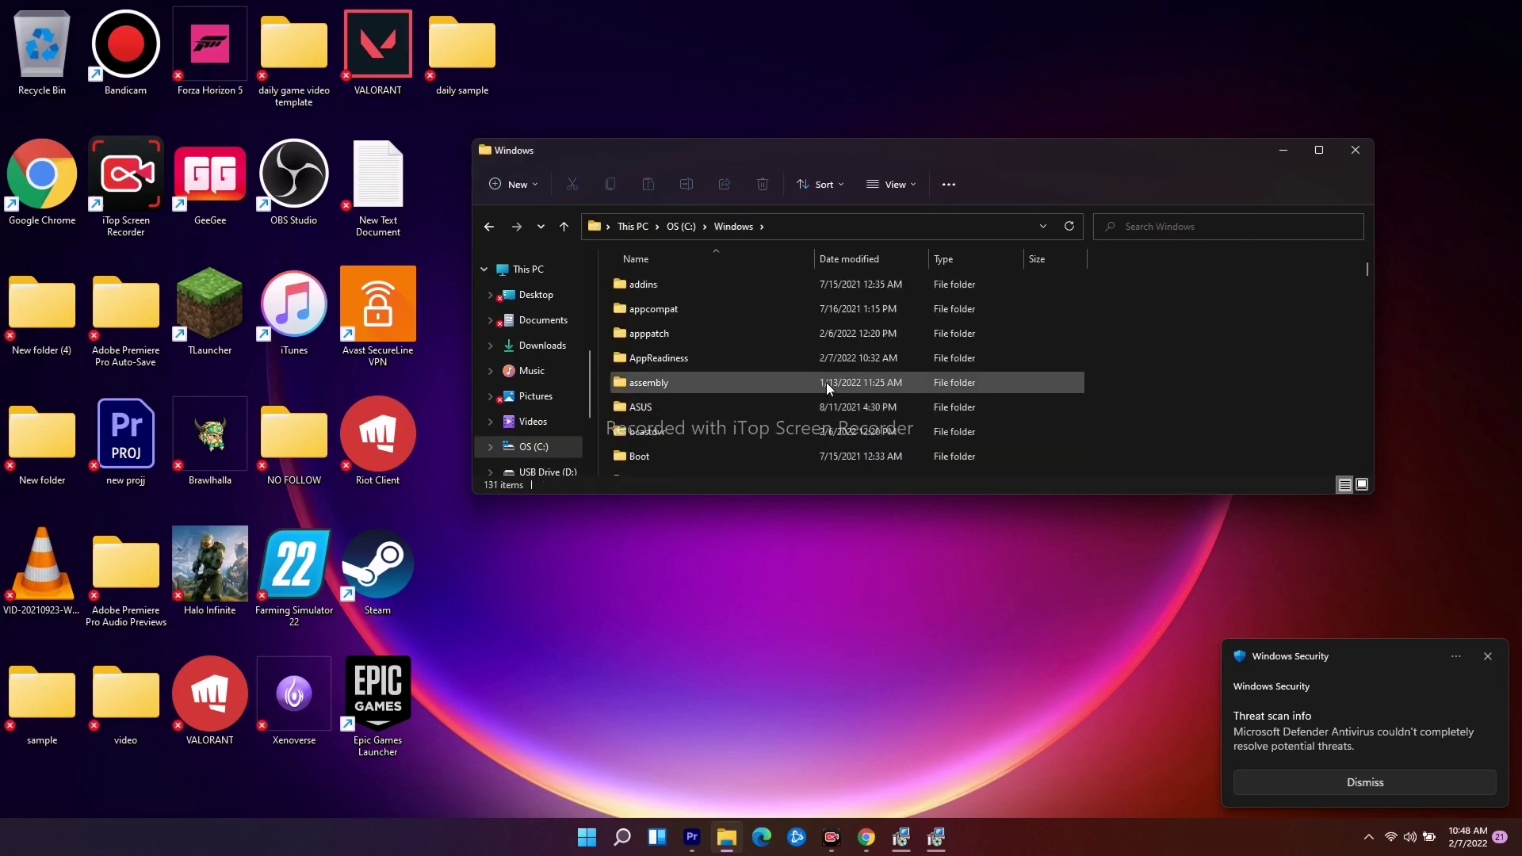
scroll(828, 345, down, 7)
scroll(828, 344, down, 10)
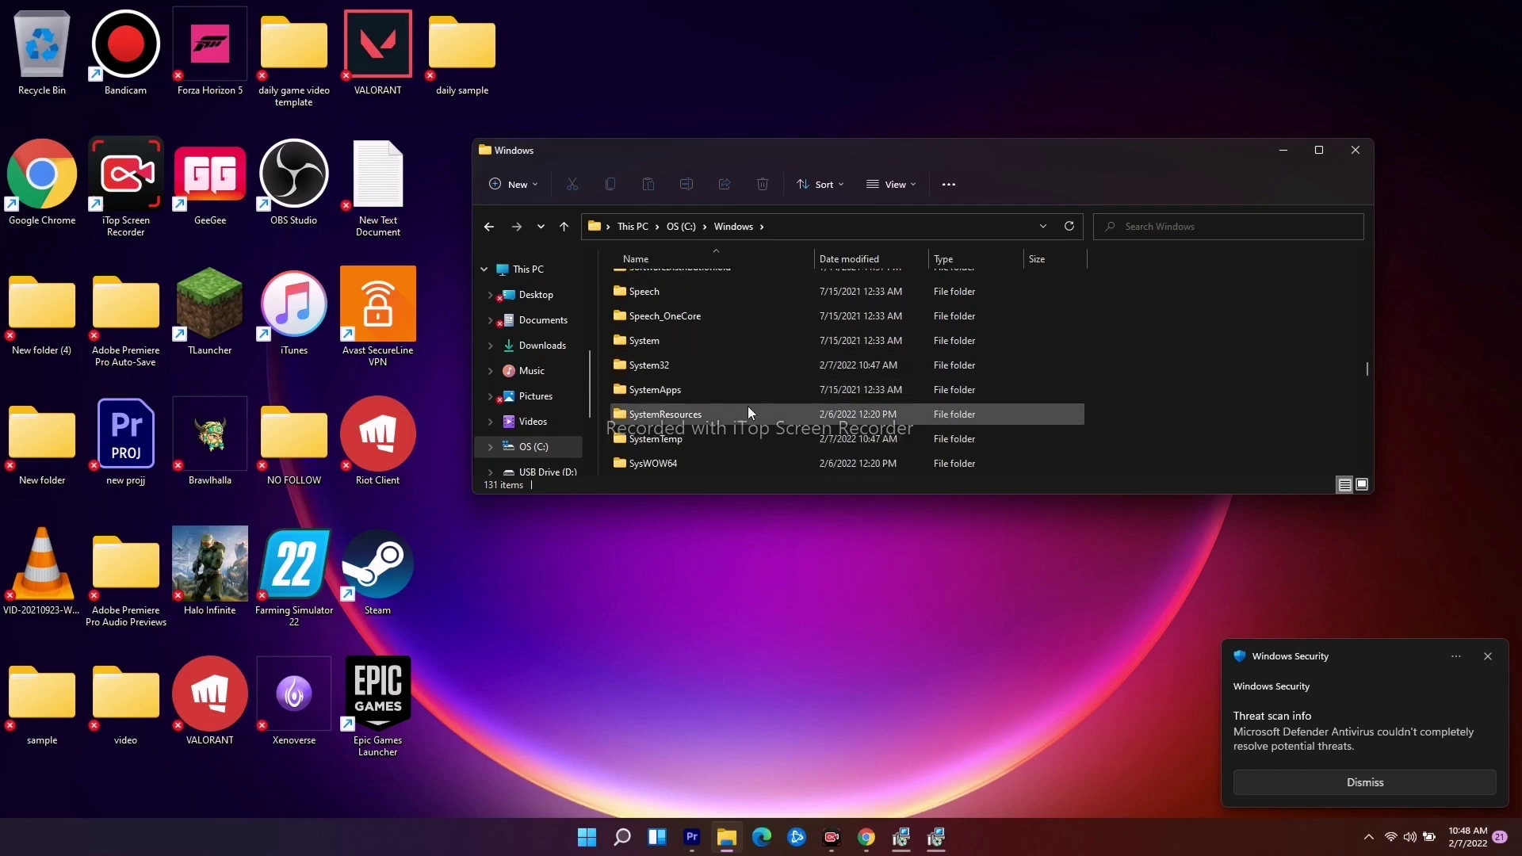
double_click(678, 364)
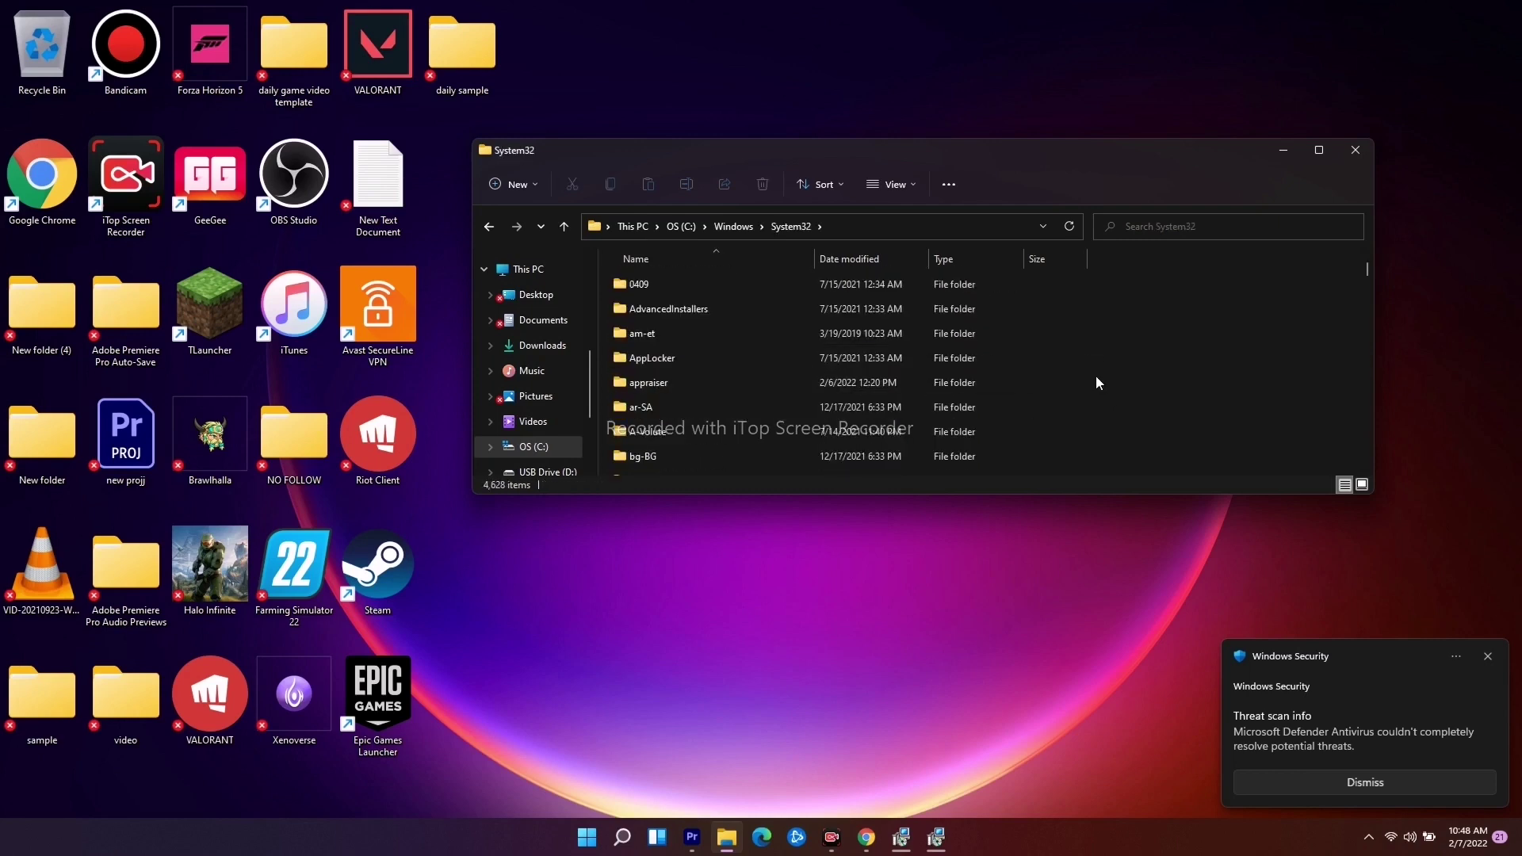